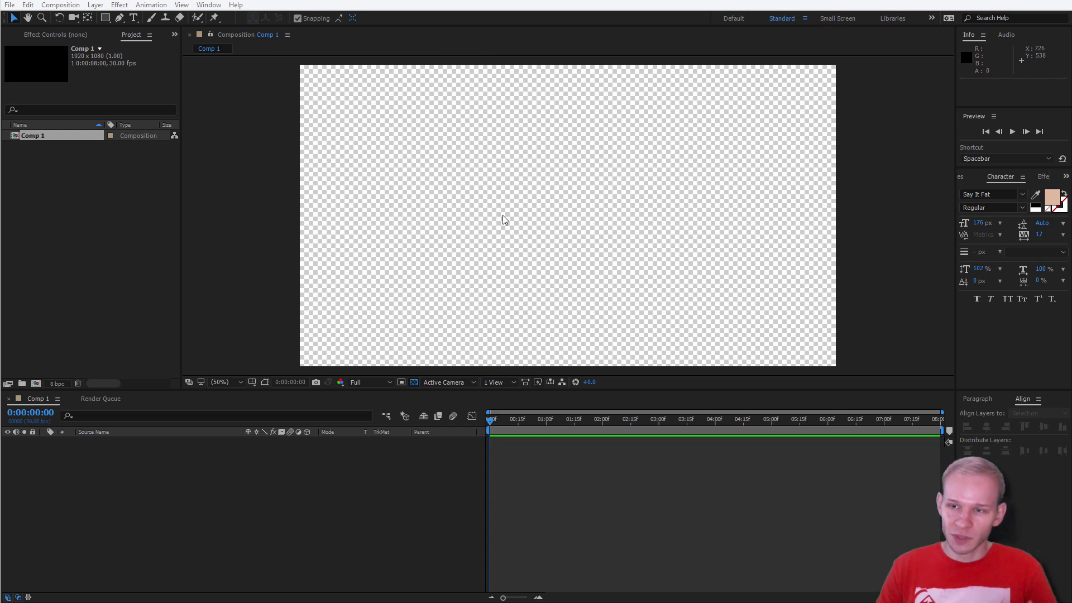
Draw a black square about 564 px wide with the Rectangle tool and move it to the centre of the composition.
{"action": "left_click", "coordinate": [108, 20]}
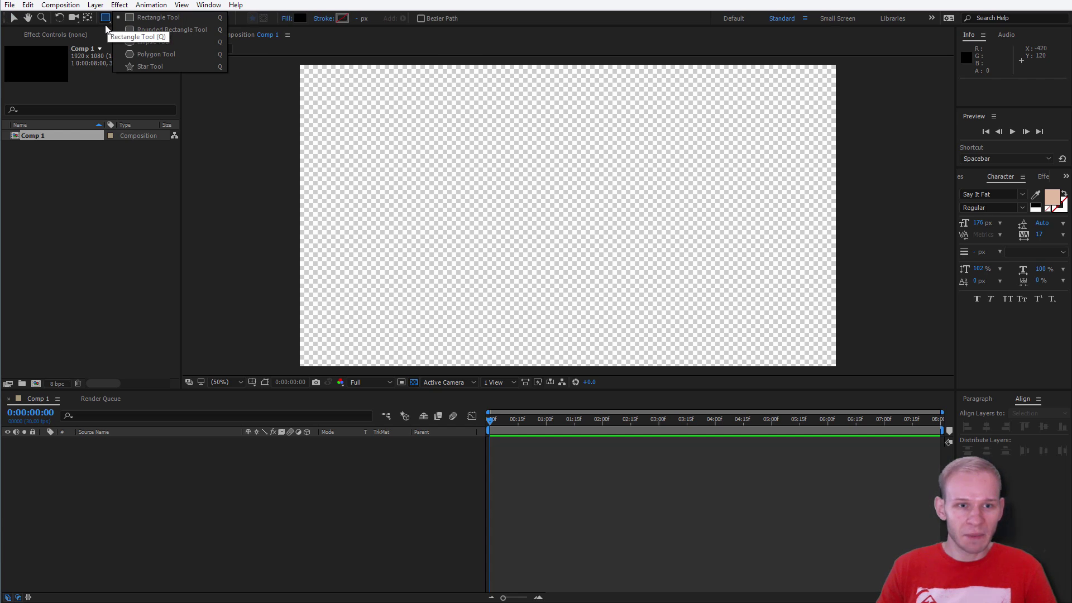
{"action": "left_click", "coordinate": [190, 19]}
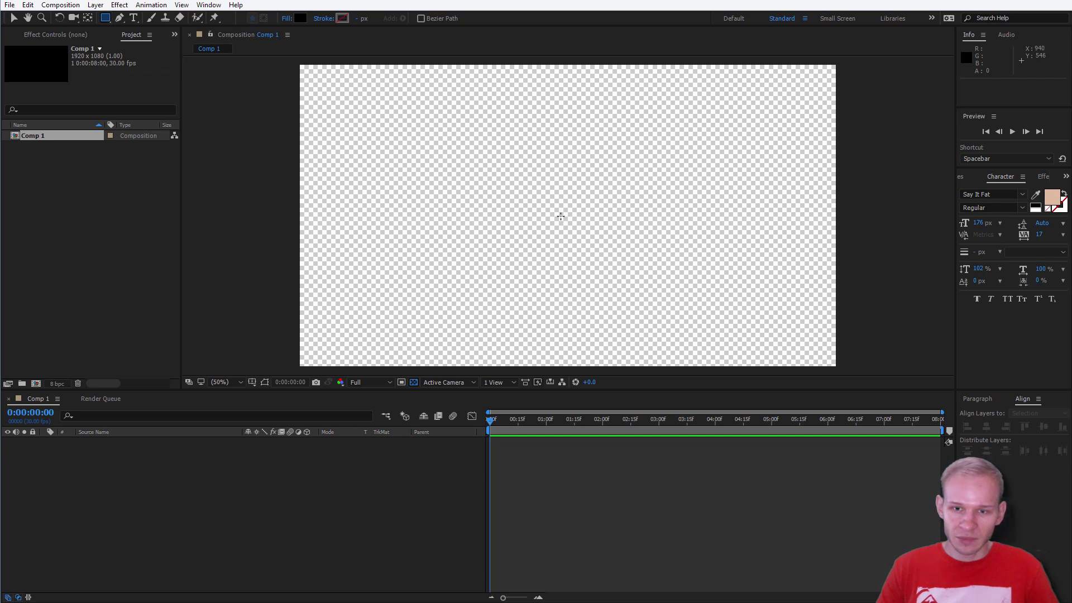
{"action": "left_click_drag", "start_coordinate": [557, 211], "coordinate": [716, 368]}
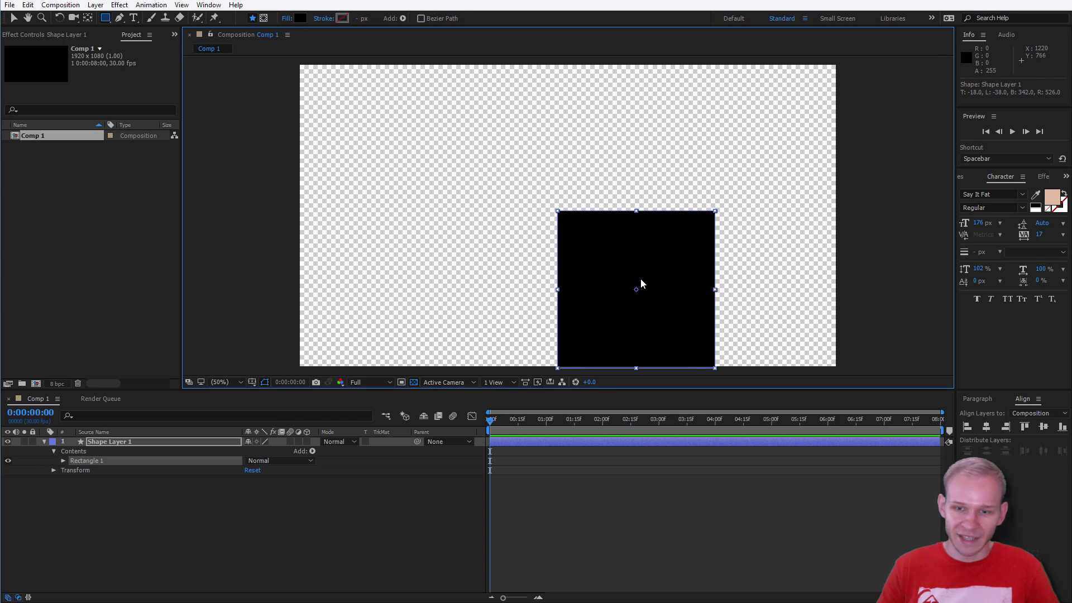
{"action": "key", "text": "v"}
{"action": "left_click_drag", "start_coordinate": [660, 299], "coordinate": [591, 223]}
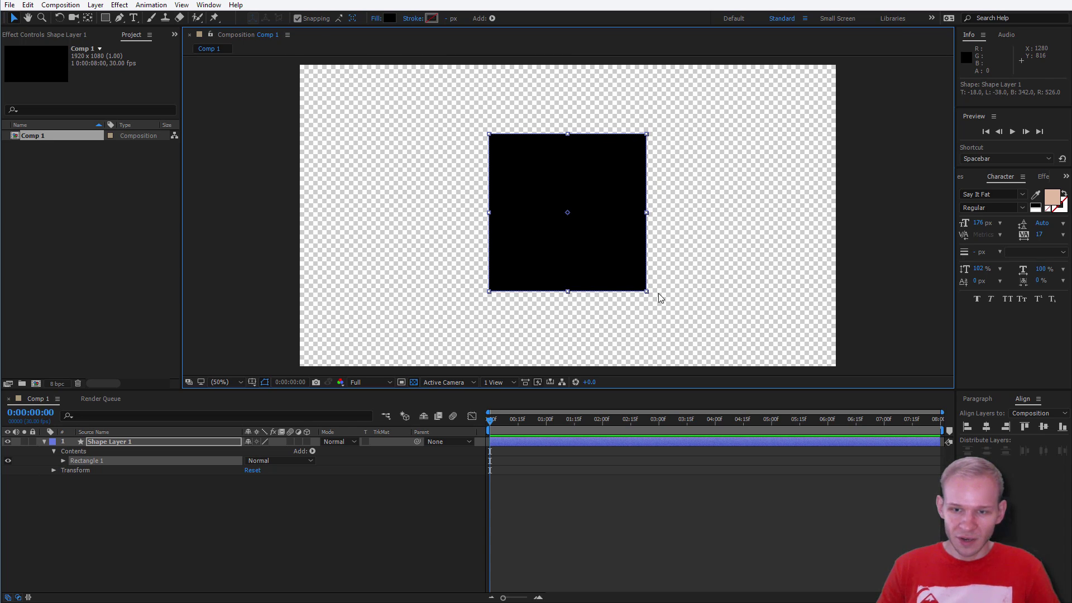
{"action": "mouse_move", "coordinate": [642, 308]}
{"action": "left_mouse_down"}
{"action": "mouse_move", "coordinate": [665, 304]}
{"action": "mouse_move", "coordinate": [642, 311]}
{"action": "mouse_move", "coordinate": [650, 299]}
{"action": "left_mouse_up"}
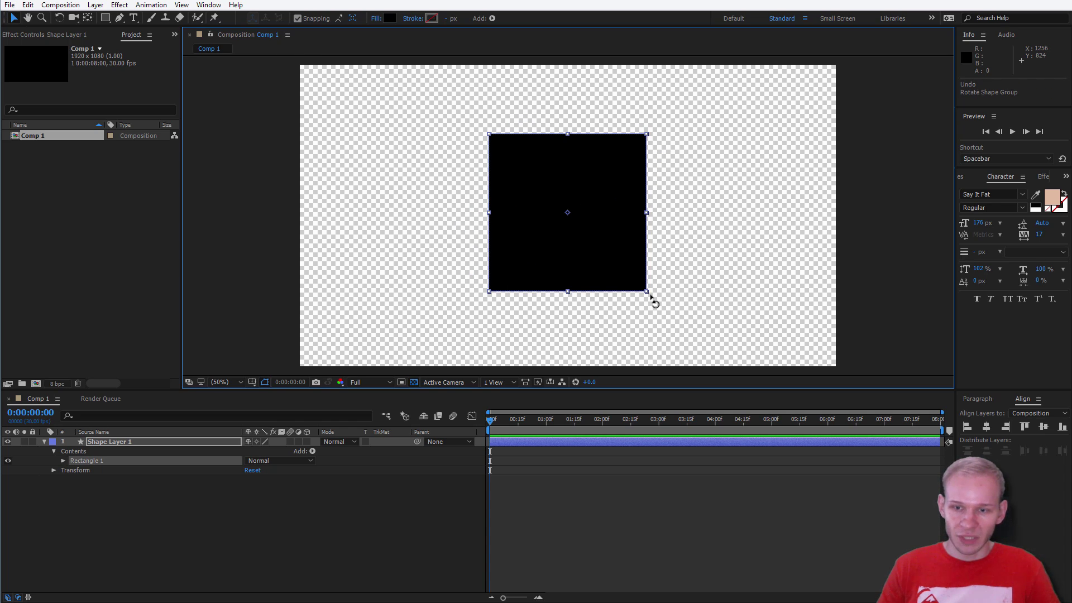
{"action": "left_click", "coordinate": [661, 305]}
{"action": "left_click", "coordinate": [605, 251]}
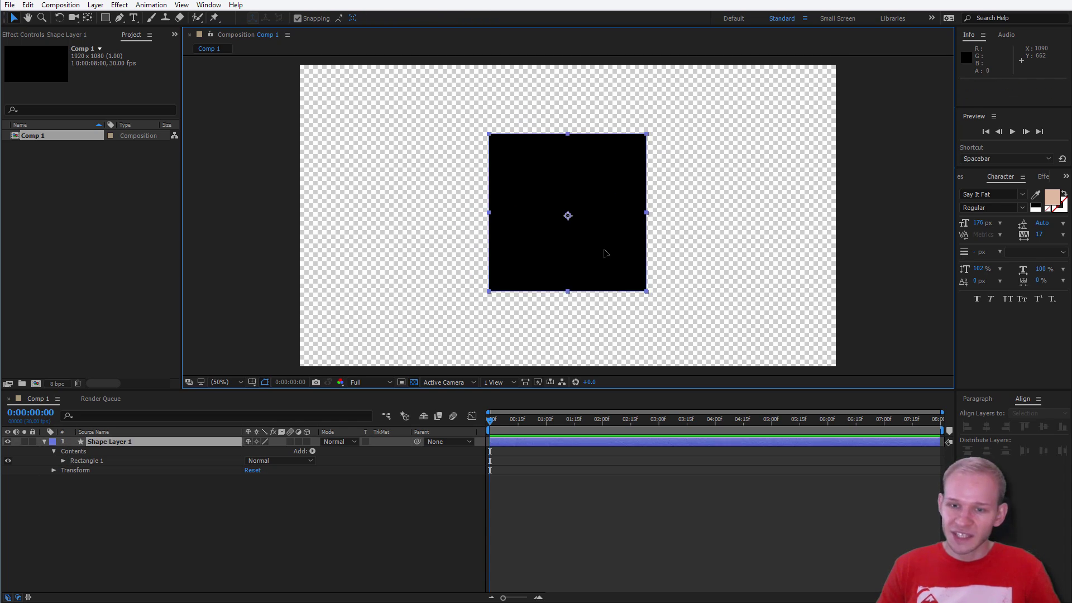
Rotate Rectangle 1 of the shape layer by 45° so that it forms a diamond, and deselect it.
{"action": "left_click", "coordinate": [88, 462]}
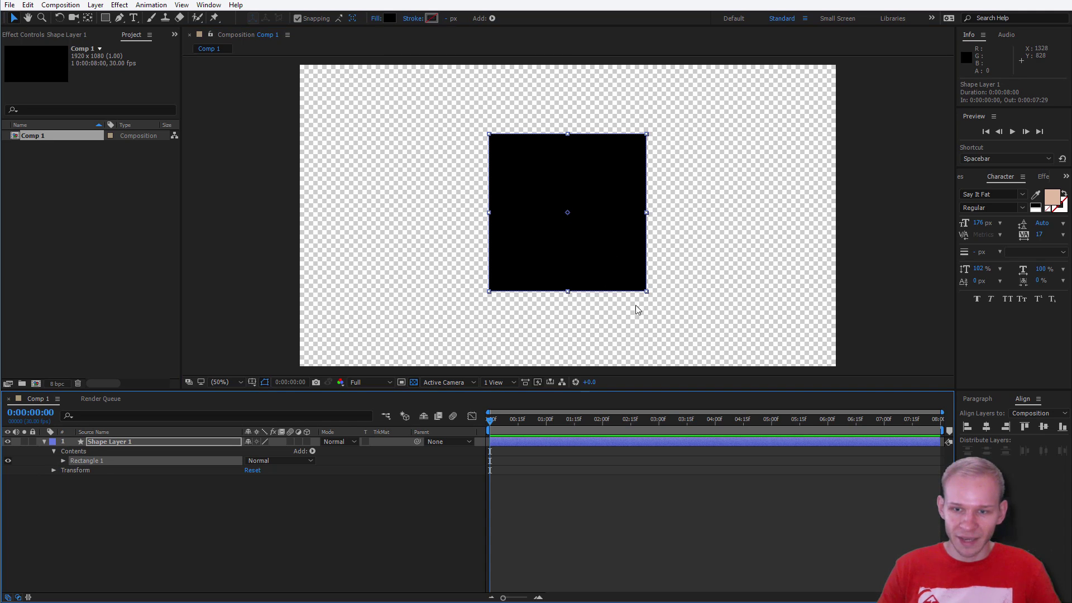
{"action": "left_click_drag", "start_coordinate": [653, 304], "coordinate": [568, 333]}
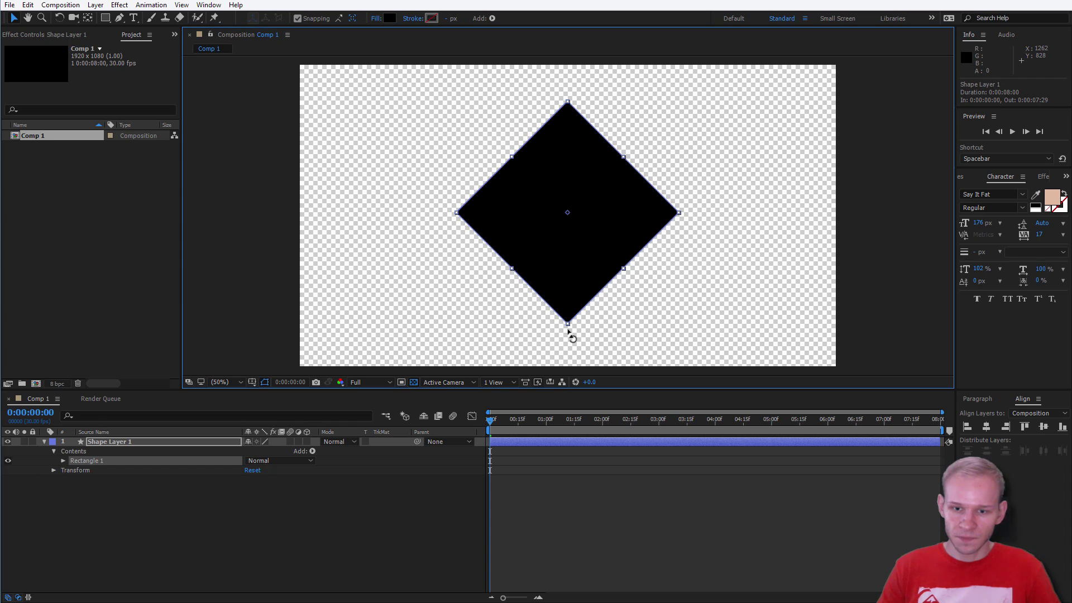
{"action": "left_click", "coordinate": [355, 586]}
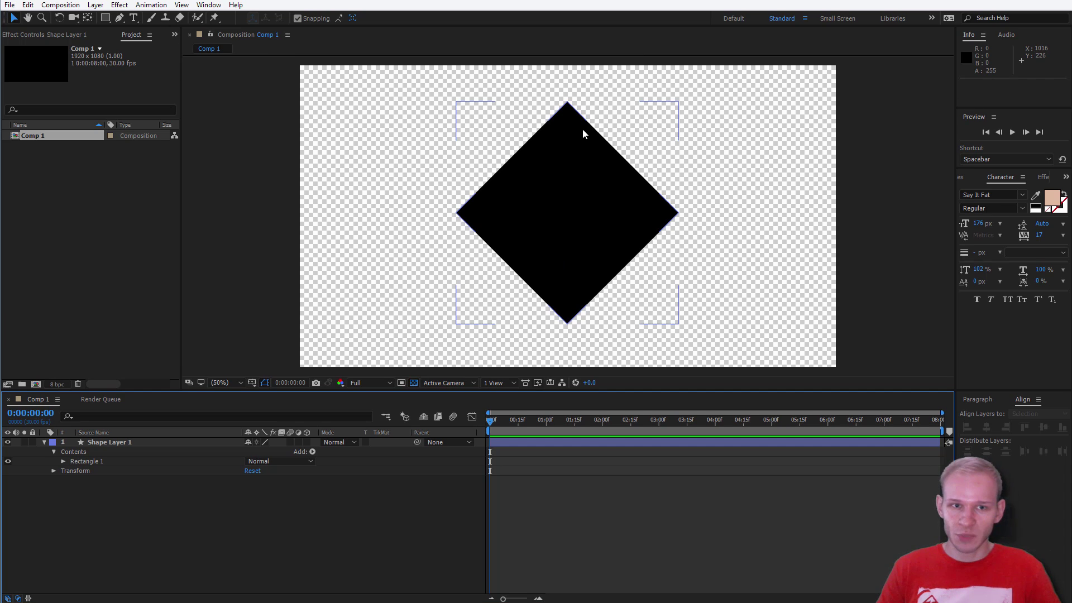
Show the Adobe Color Themes extension and find the Copy of Copy of blue grey palette among the Explore themes.
{"action": "left_click", "coordinate": [208, 5]}
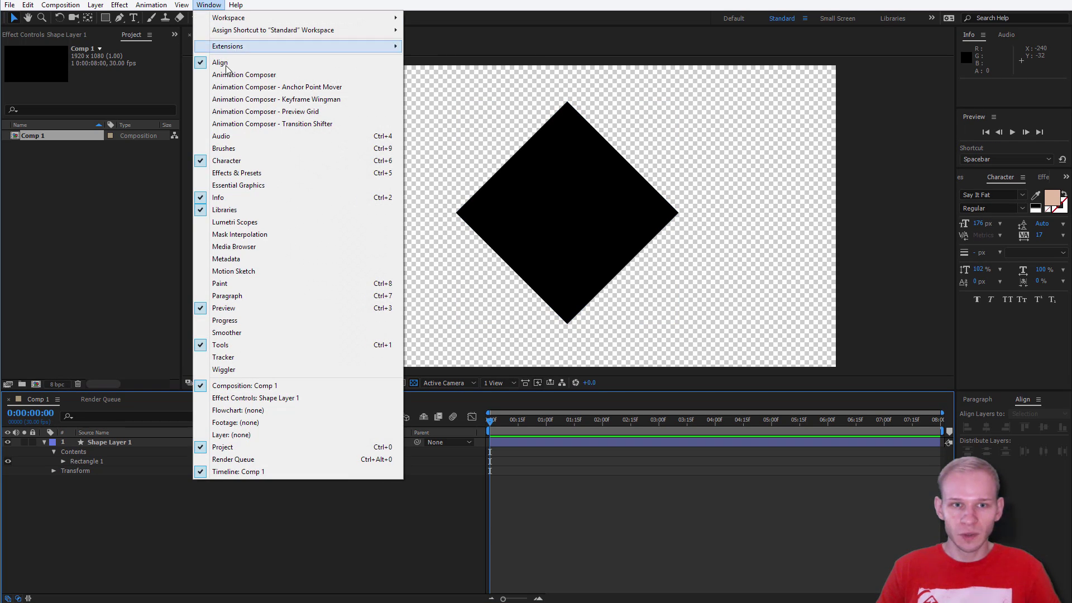
{"action": "mouse_move", "coordinate": [262, 47]}
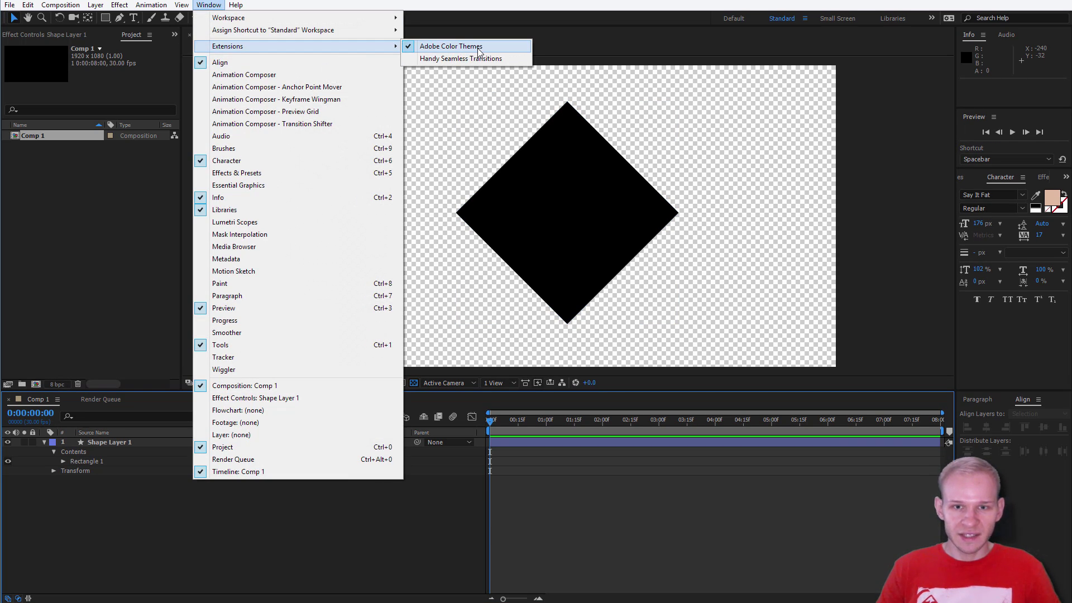
{"action": "left_click", "coordinate": [32, 55]}
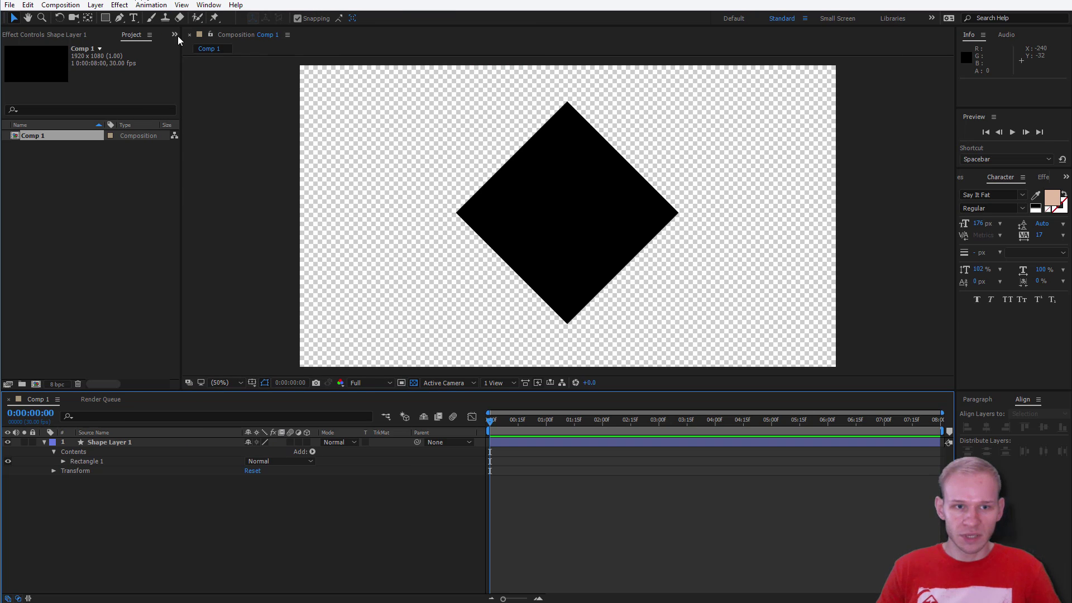
{"action": "left_click", "coordinate": [174, 35]}
{"action": "left_click", "coordinate": [222, 50]}
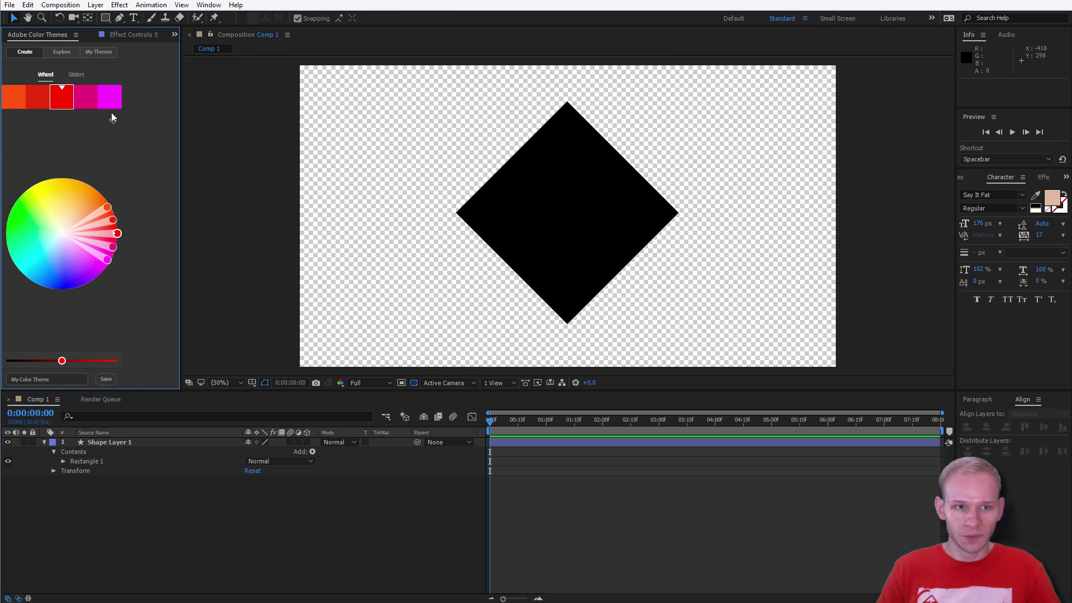
{"action": "left_click", "coordinate": [61, 51]}
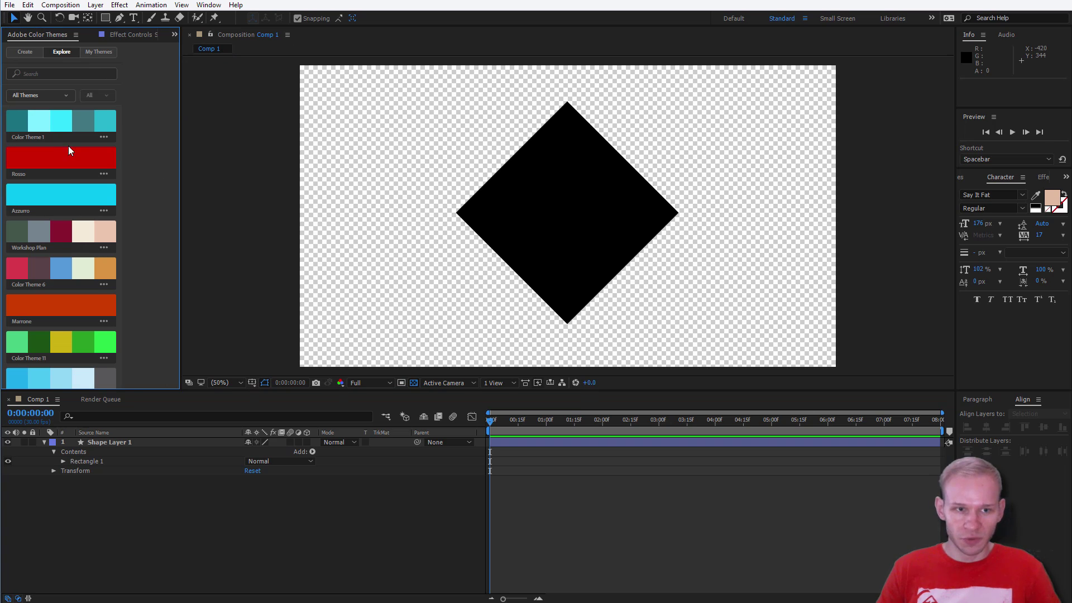
{"action": "scroll", "coordinate": [67, 212], "scroll_direction": "down", "scroll_amount": 5}
{"action": "scroll", "coordinate": [118, 249], "scroll_direction": "down", "scroll_amount": 5}
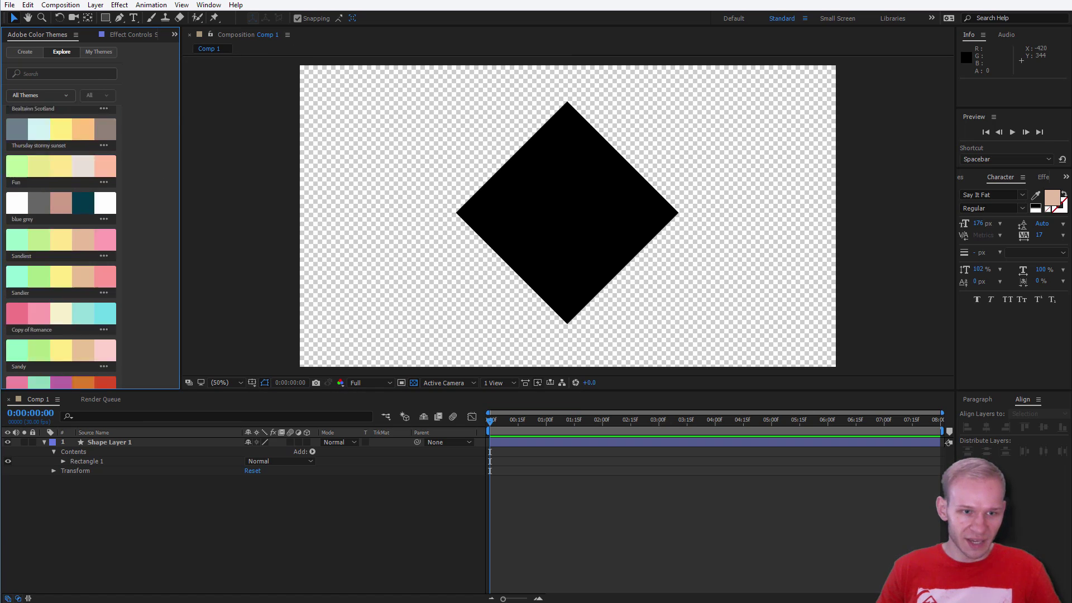
{"action": "scroll", "coordinate": [118, 249], "scroll_direction": "up", "scroll_amount": 5}
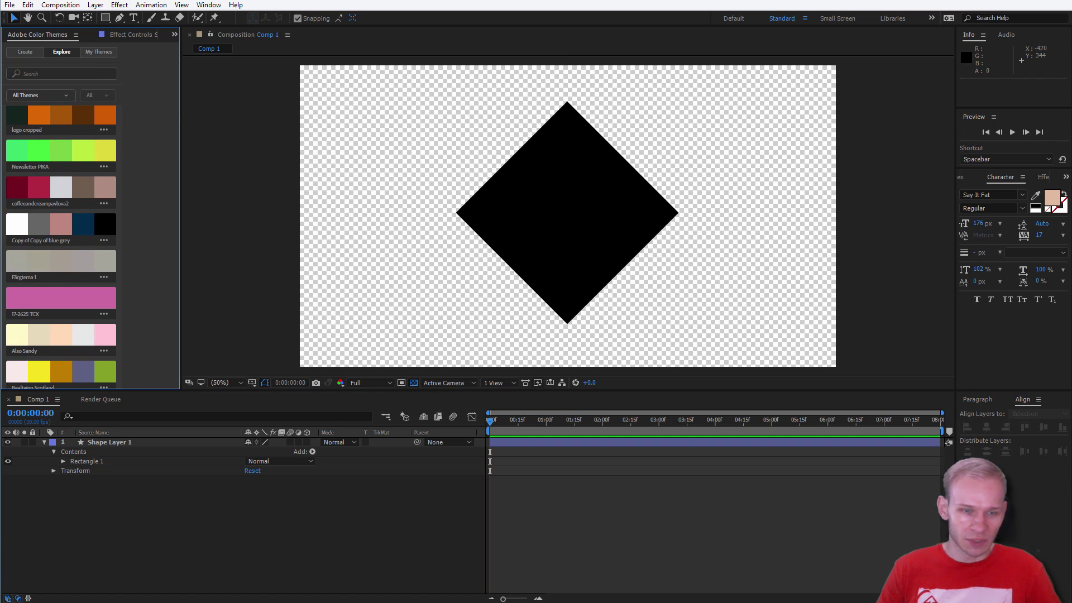
Create a full-size solid coloured with the black swatch of the Copy of Copy of blue grey palette and place it beneath Shape Layer 1.
{"action": "left_click", "coordinate": [273, 530]}
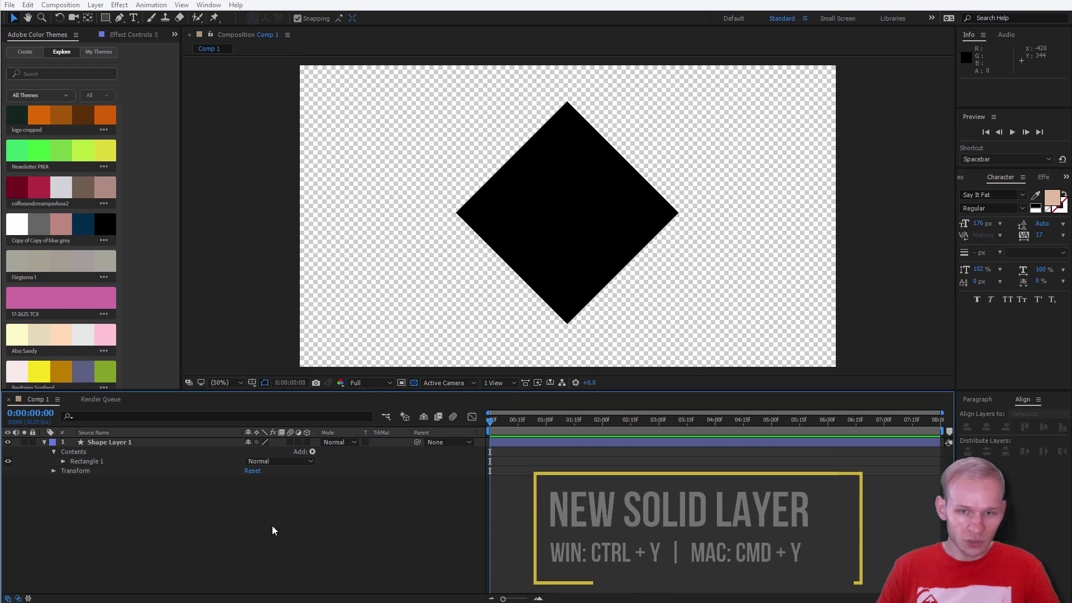
{"action": "key", "text": "ctrl+y"}
{"action": "left_click", "coordinate": [476, 350]}
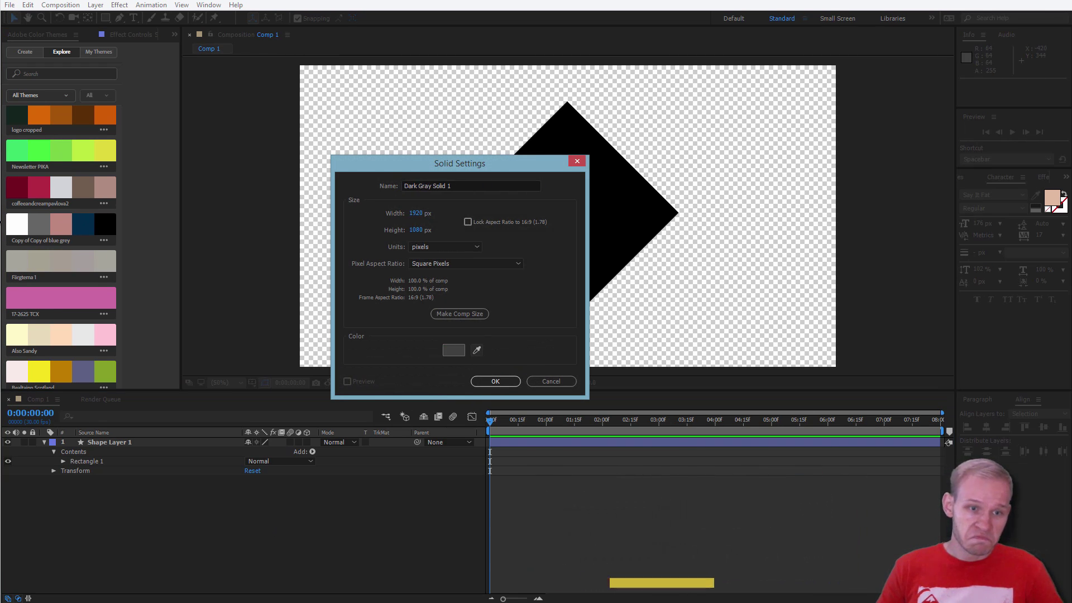
{"action": "left_click", "coordinate": [109, 226]}
{"action": "key", "text": "Return"}
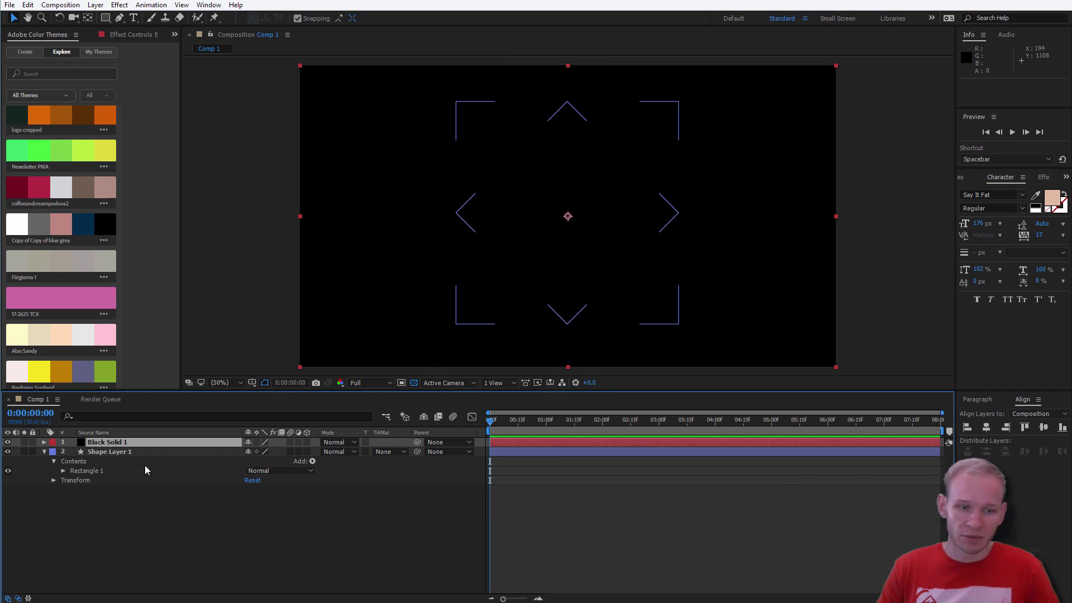
{"action": "left_click_drag", "start_coordinate": [109, 441], "coordinate": [132, 487]}
Fill the diamond with the dark blue swatch #002B4A of the Copy of Copy of blue grey palette.
{"action": "left_click", "coordinate": [123, 442]}
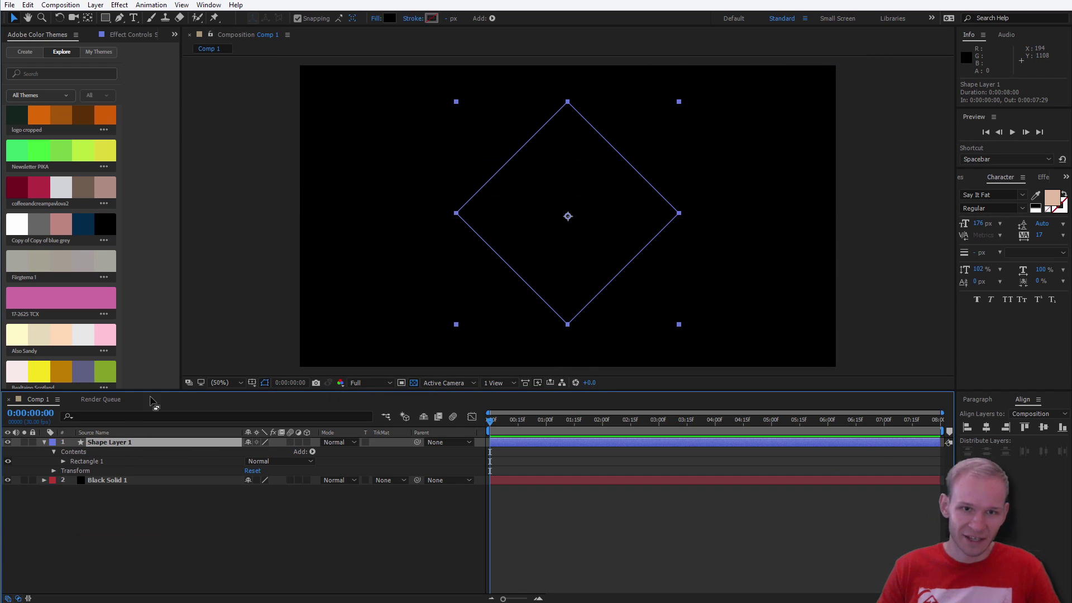
{"action": "left_click", "coordinate": [389, 17]}
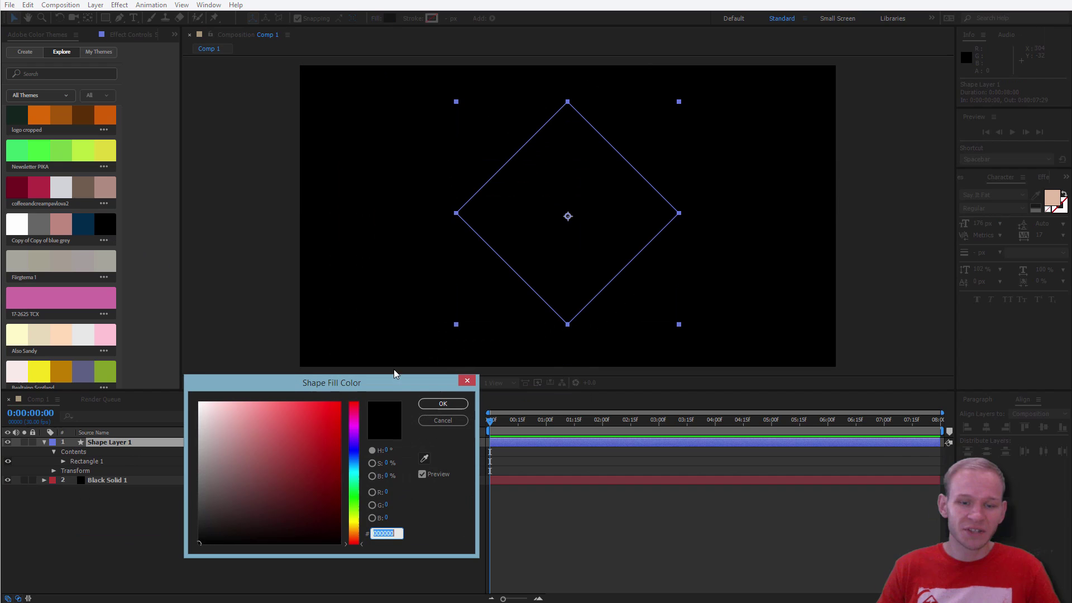
{"action": "left_click", "coordinate": [424, 458]}
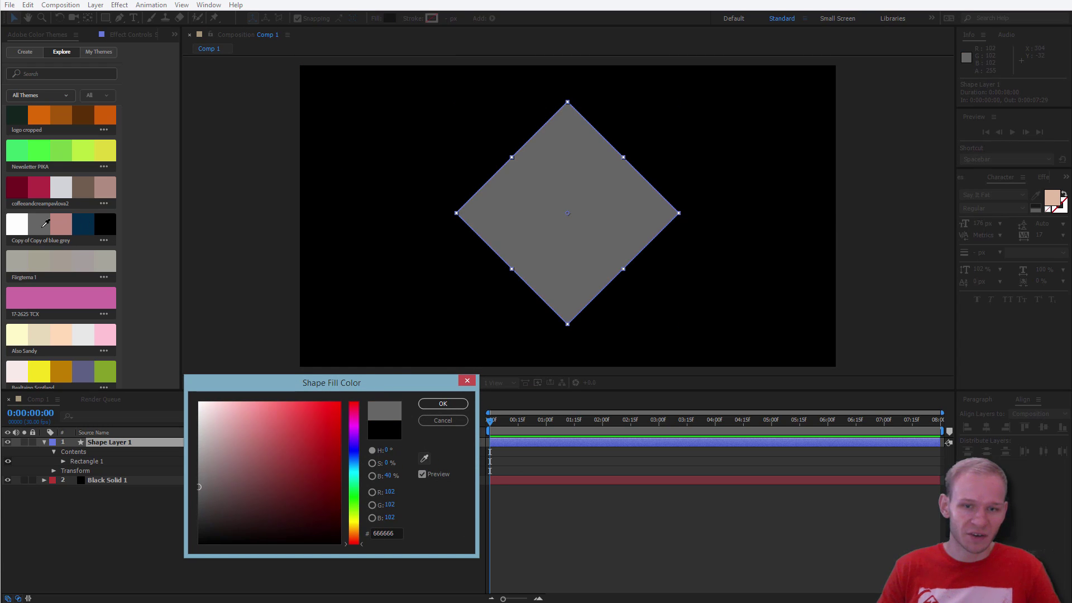
{"action": "left_click", "coordinate": [83, 224]}
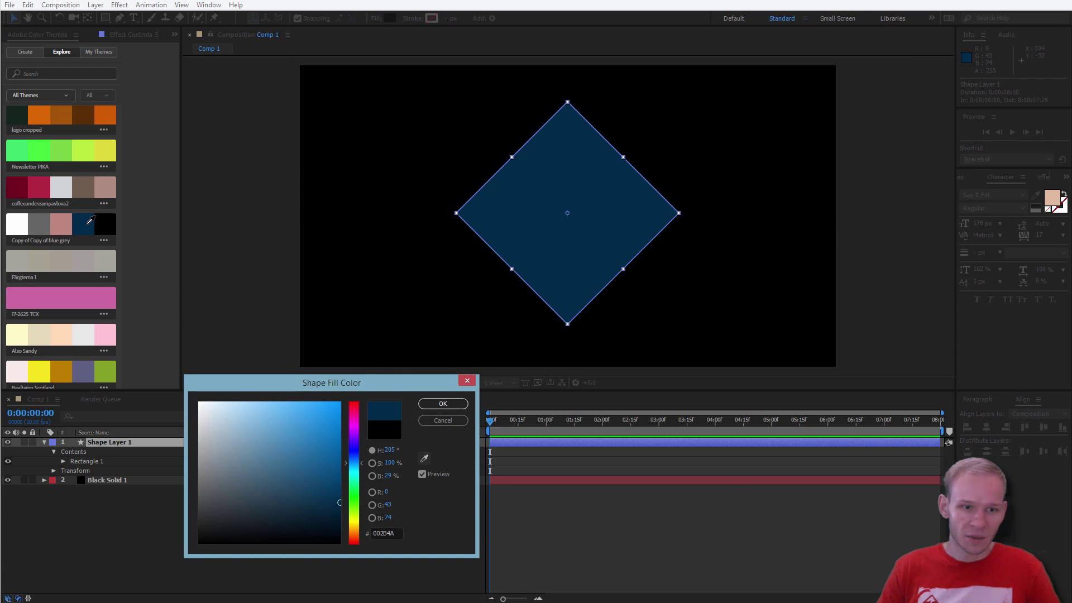
{"action": "left_click", "coordinate": [443, 404]}
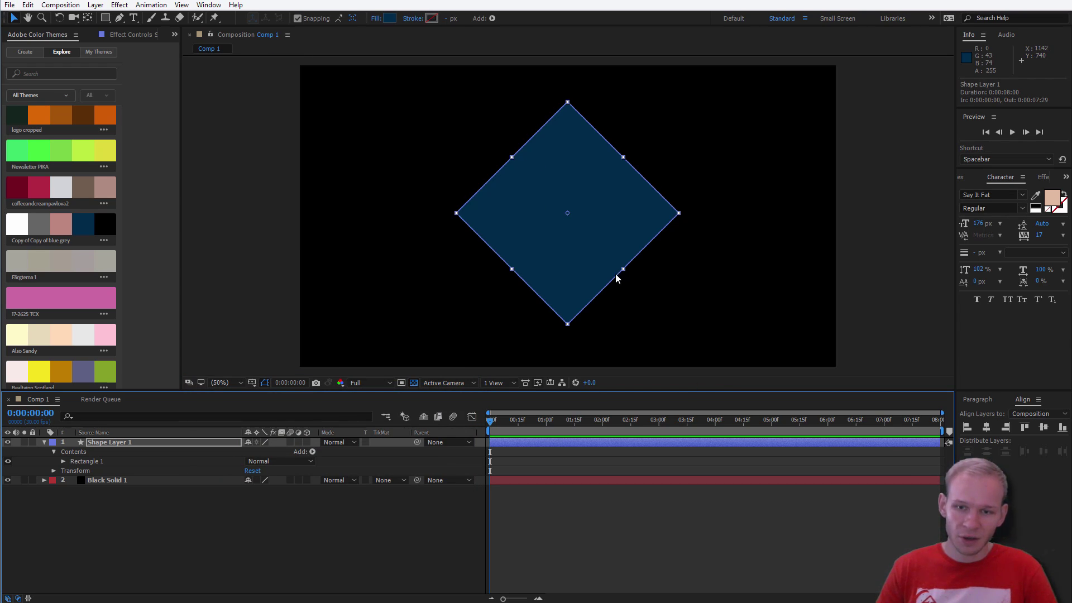
{"action": "left_click", "coordinate": [388, 555]}
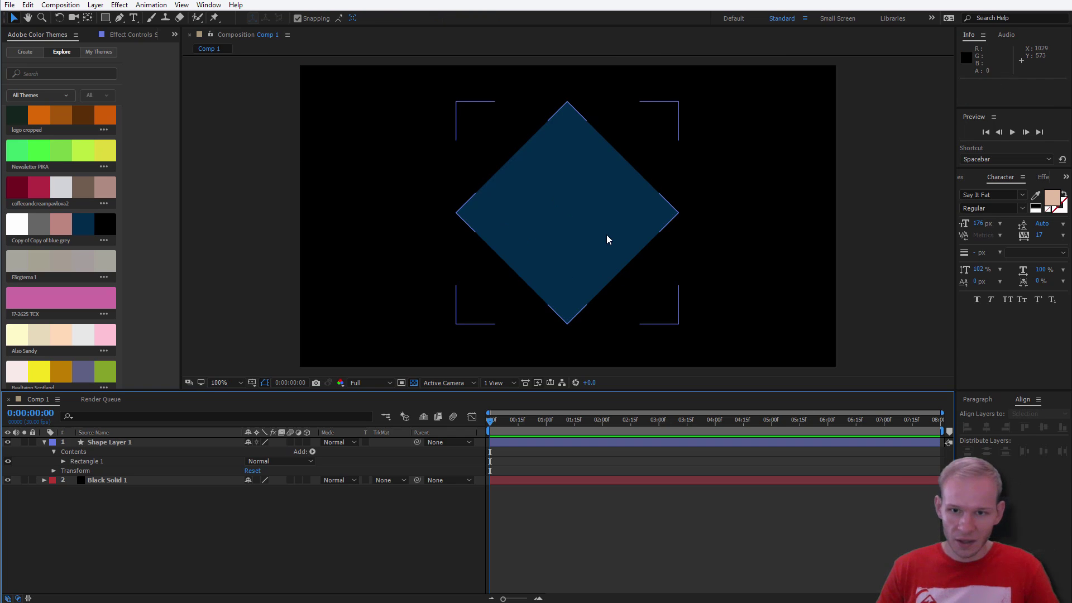
Draw a small square about 10 px wide near the diamond's centre on a new shape layer, filled with the palette's grey #666666.
{"action": "scroll", "coordinate": [600, 252], "scroll_direction": "up", "scroll_amount": 4}
{"action": "left_click_drag", "start_coordinate": [550, 216], "coordinate": [547, 244]}
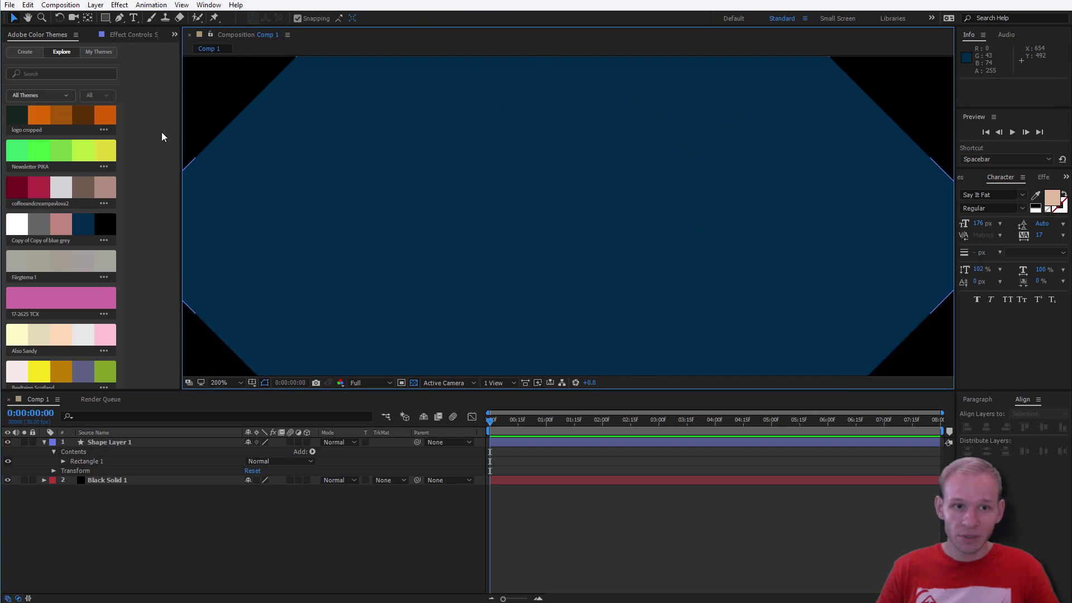
{"action": "left_click", "coordinate": [105, 18]}
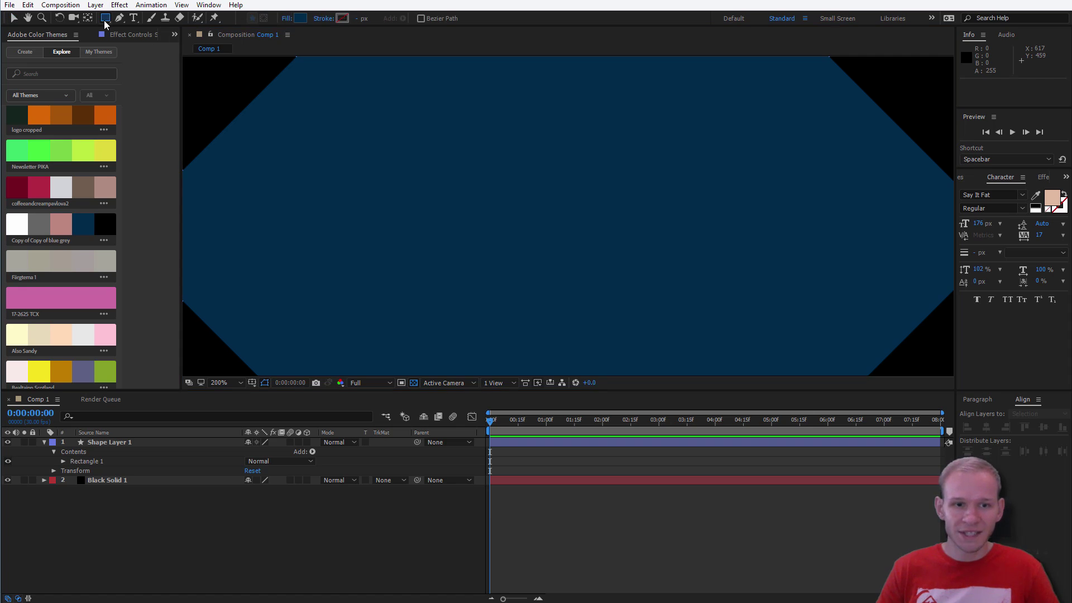
{"action": "left_click", "coordinate": [136, 530]}
{"action": "left_click", "coordinate": [300, 18]}
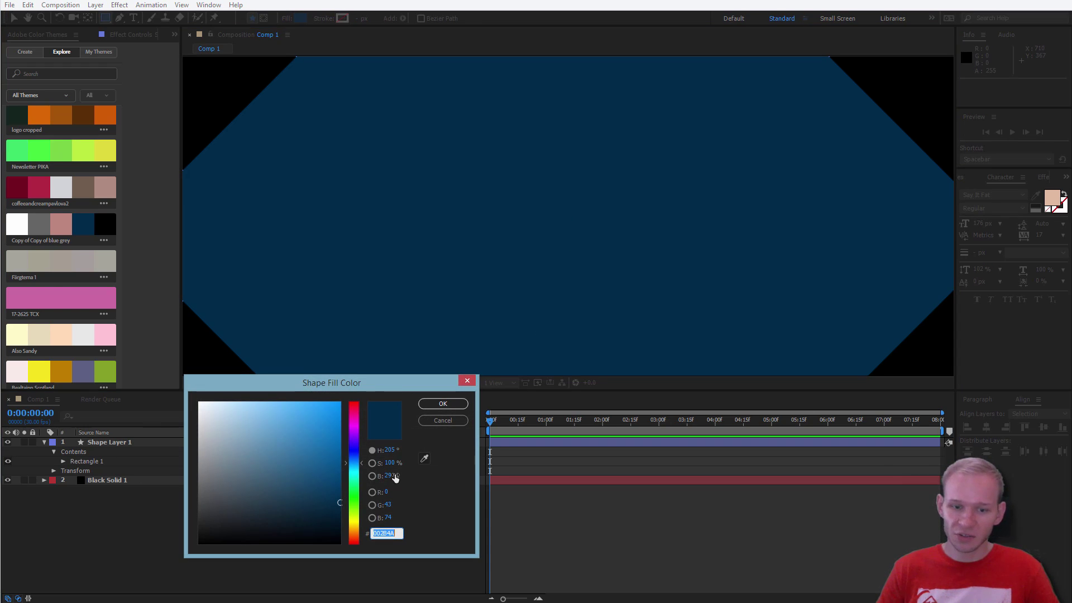
{"action": "left_click", "coordinate": [424, 459]}
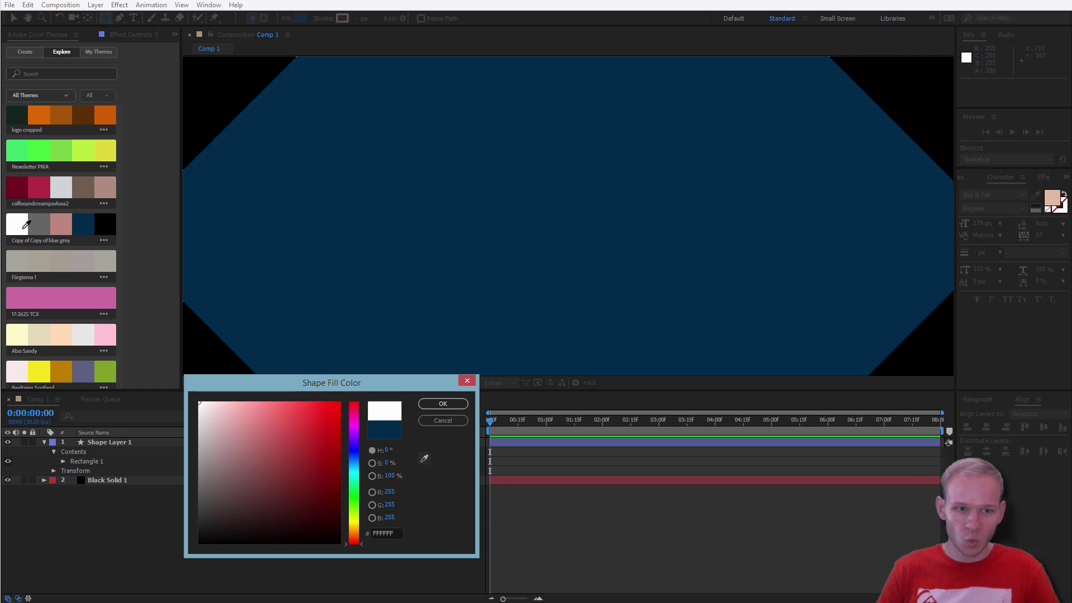
{"action": "left_click", "coordinate": [39, 224]}
{"action": "left_click", "coordinate": [443, 403]}
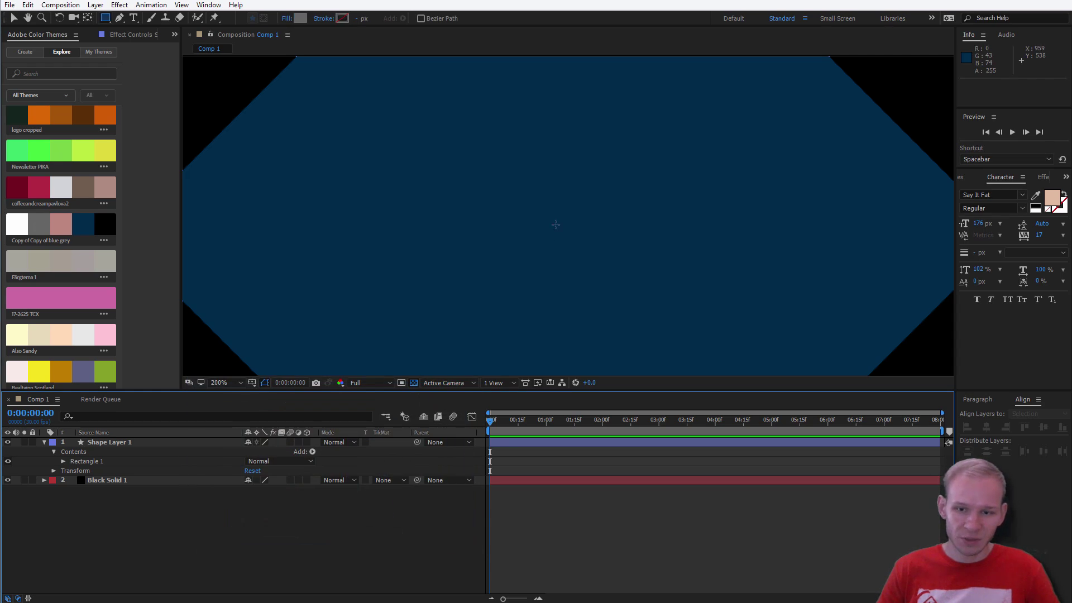
{"action": "left_click_drag", "start_coordinate": [551, 218], "coordinate": [564, 229]}
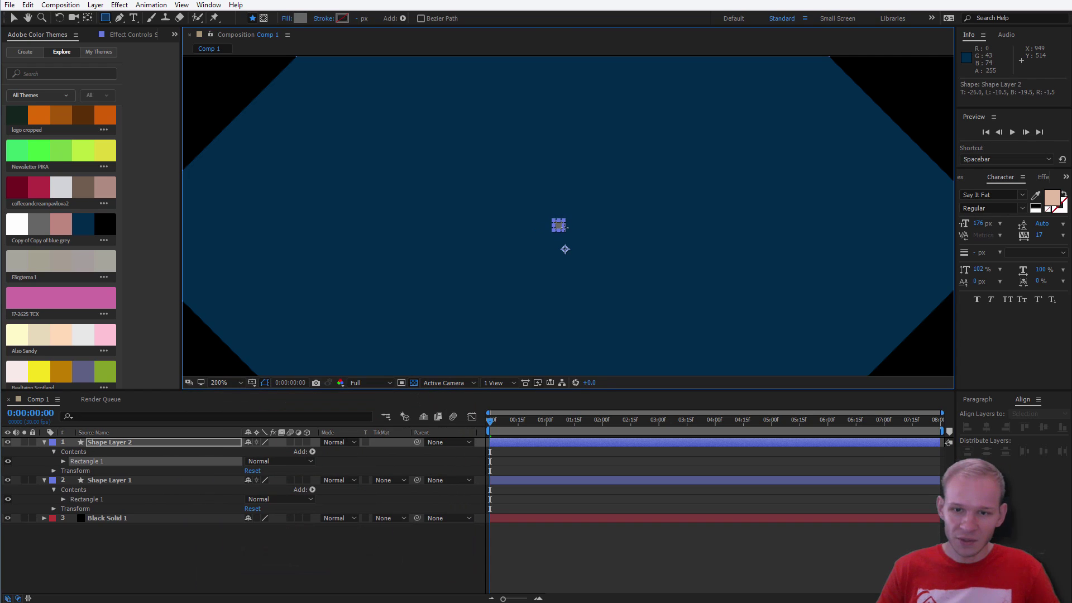
Rename the small grey square's shape layer as Small fella and change its label colour to orange.
{"action": "key", "text": "period"}
{"action": "key", "text": "period"}
{"action": "key", "text": "period"}
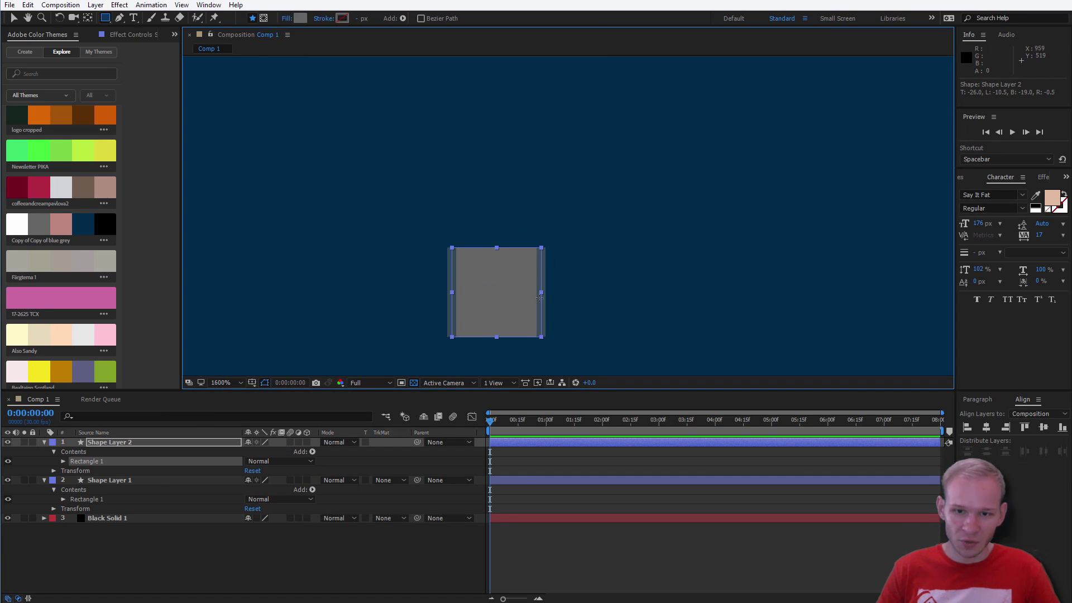
{"action": "left_click_drag", "start_coordinate": [523, 333], "coordinate": [559, 173]}
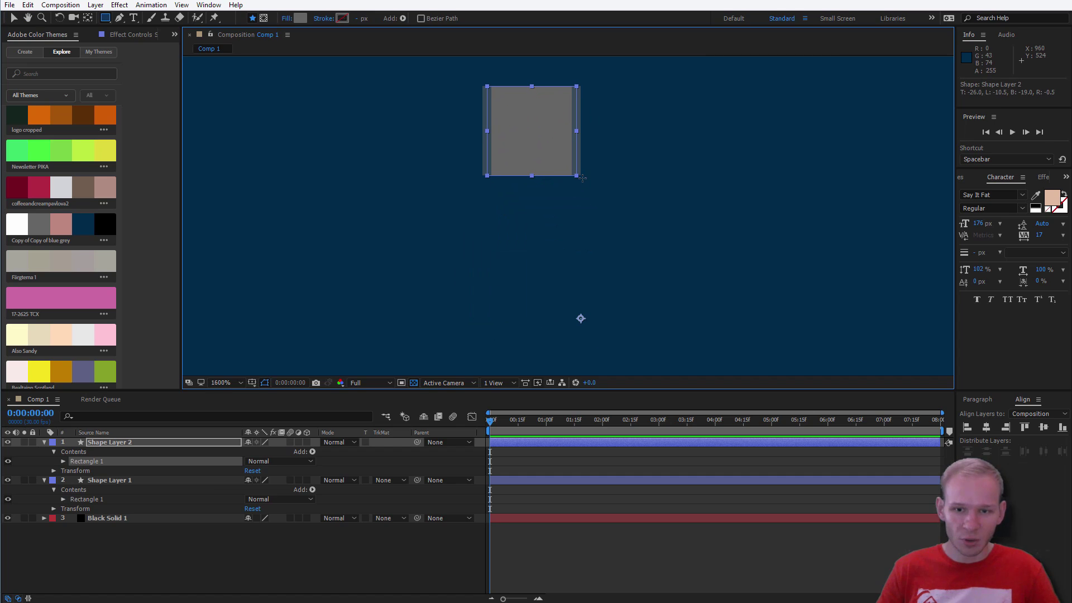
{"action": "left_click", "coordinate": [119, 443]}
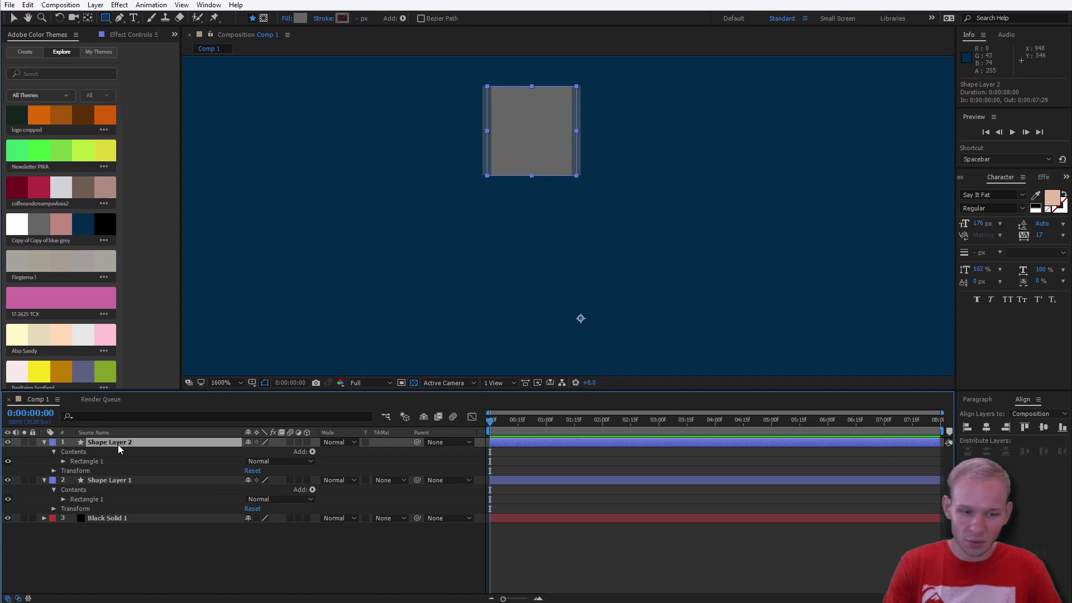
{"action": "key", "text": "Return"}
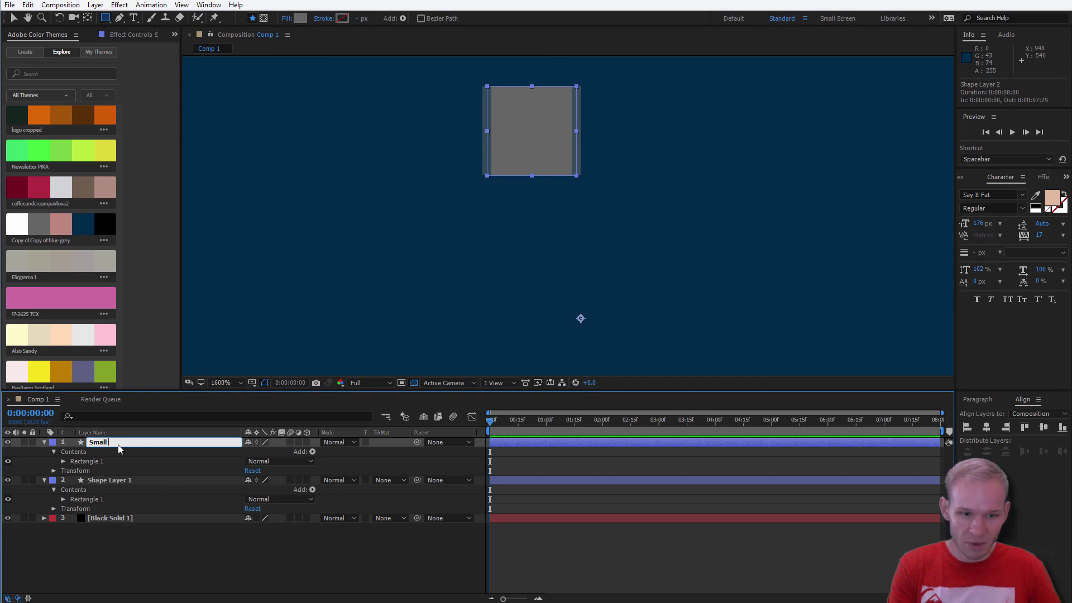
{"action": "type", "text": "Small fella"}
{"action": "key", "text": "Return"}
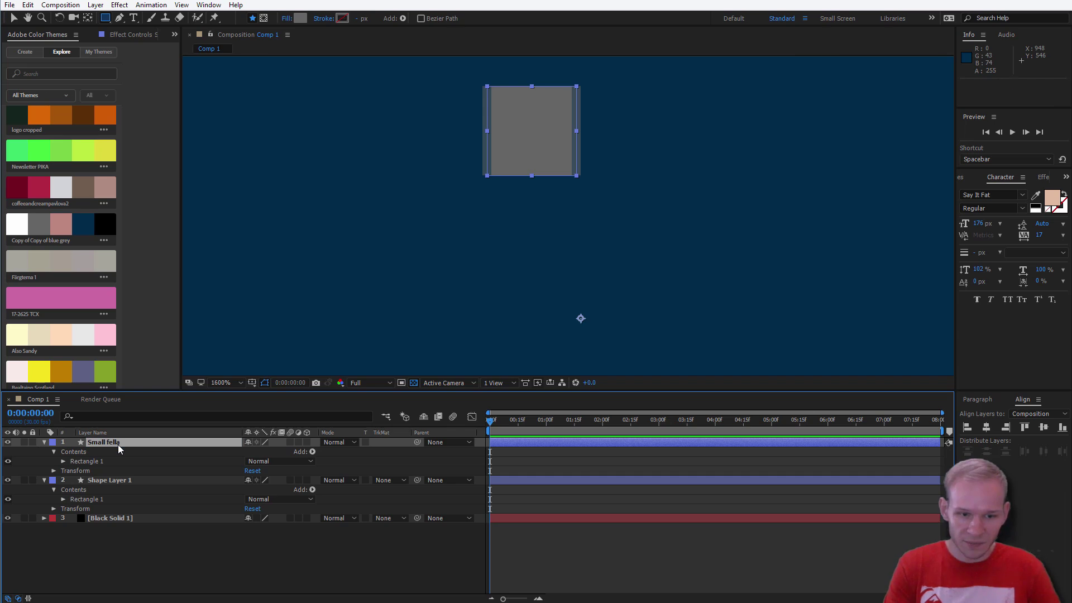
{"action": "left_click", "coordinate": [53, 442]}
{"action": "left_click", "coordinate": [93, 377]}
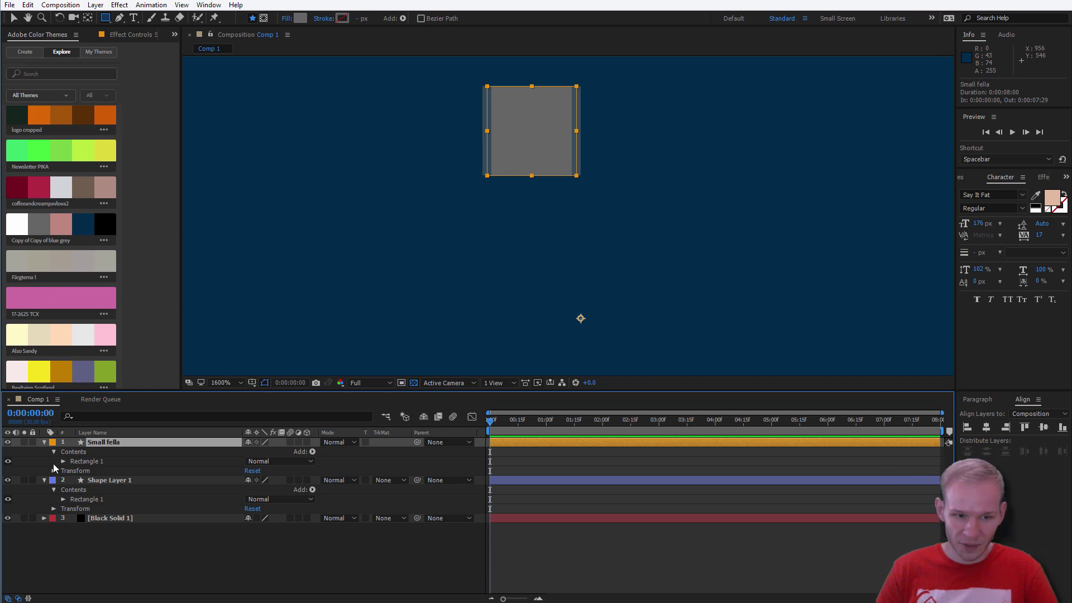
Rotate Rectangle 1 in the Small fella layer by 45 degrees into a small diamond.
{"action": "left_click", "coordinate": [94, 462]}
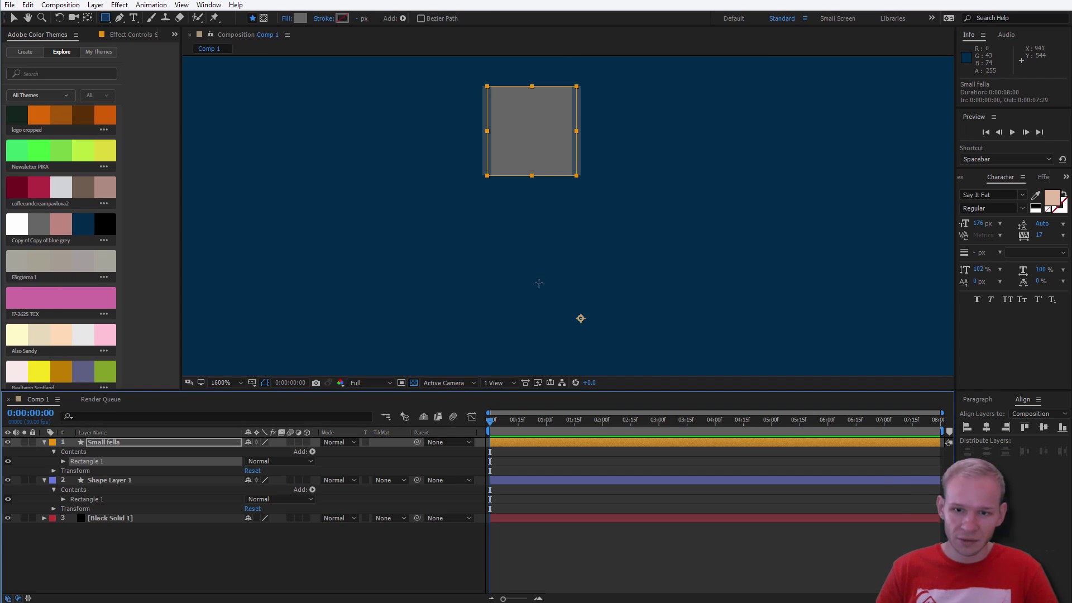
{"action": "key", "text": "v"}
{"action": "left_click_drag", "start_coordinate": [583, 178], "coordinate": [547, 212]}
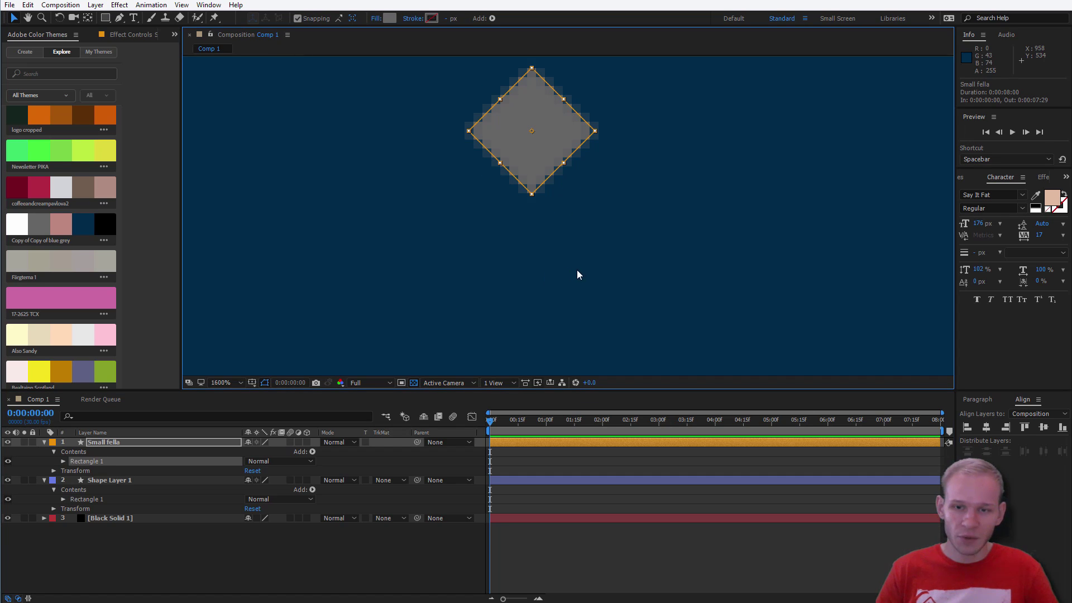
{"action": "scroll", "coordinate": [606, 184], "scroll_direction": "down", "scroll_amount": 8}
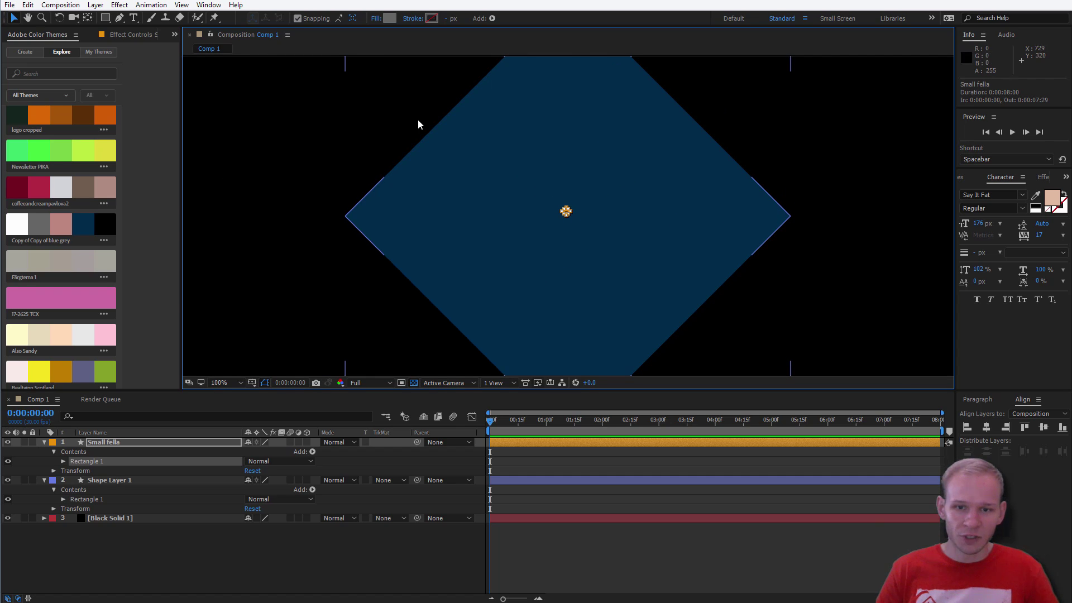
Collapse the large diamond's layer, Shape Layer 1, and rename it as Object.
{"action": "left_click", "coordinate": [44, 480]}
{"action": "left_click", "coordinate": [109, 480]}
{"action": "key", "text": "Return"}
{"action": "type", "text": "Obj"}
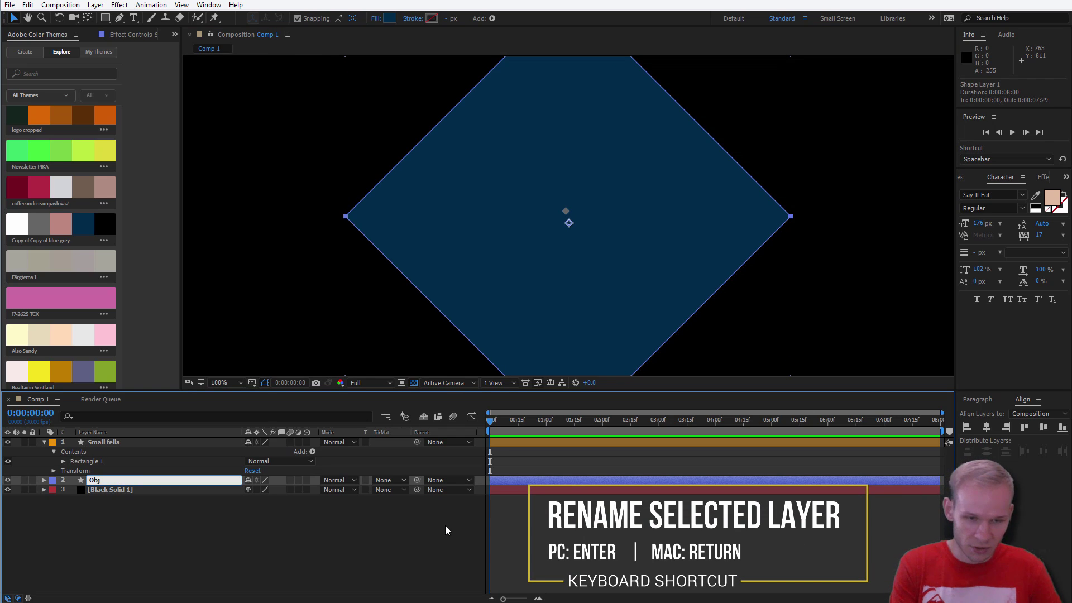
{"action": "type", "text": "ect"}
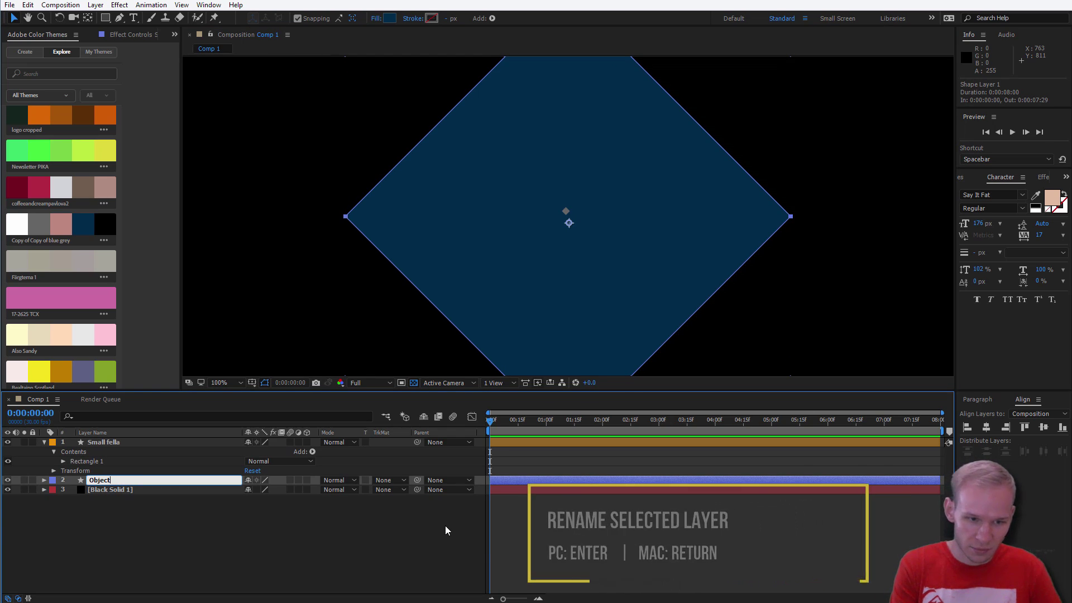
{"action": "key", "text": "Return"}
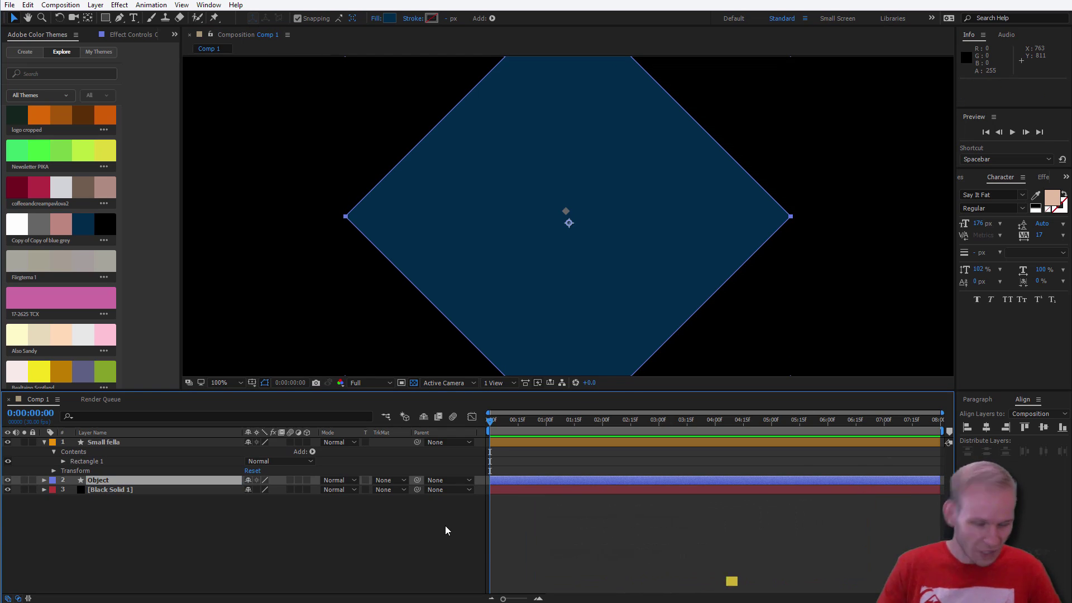
Rename the Black Solid 1 layer as BG.
{"action": "left_click", "coordinate": [116, 491]}
{"action": "key", "text": "Return"}
{"action": "type", "text": "BG"}
{"action": "key", "text": "Return"}
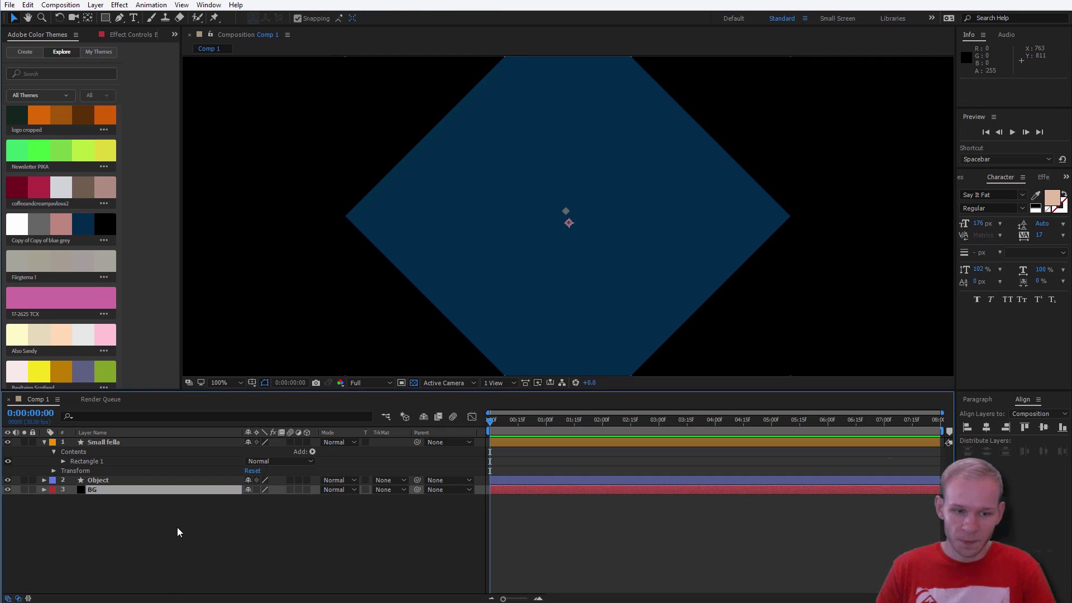
{"action": "left_click", "coordinate": [240, 519]}
Add a Repeater to the contents of the Small fella layer and set it to 8 copies.
{"action": "left_click", "coordinate": [128, 442]}
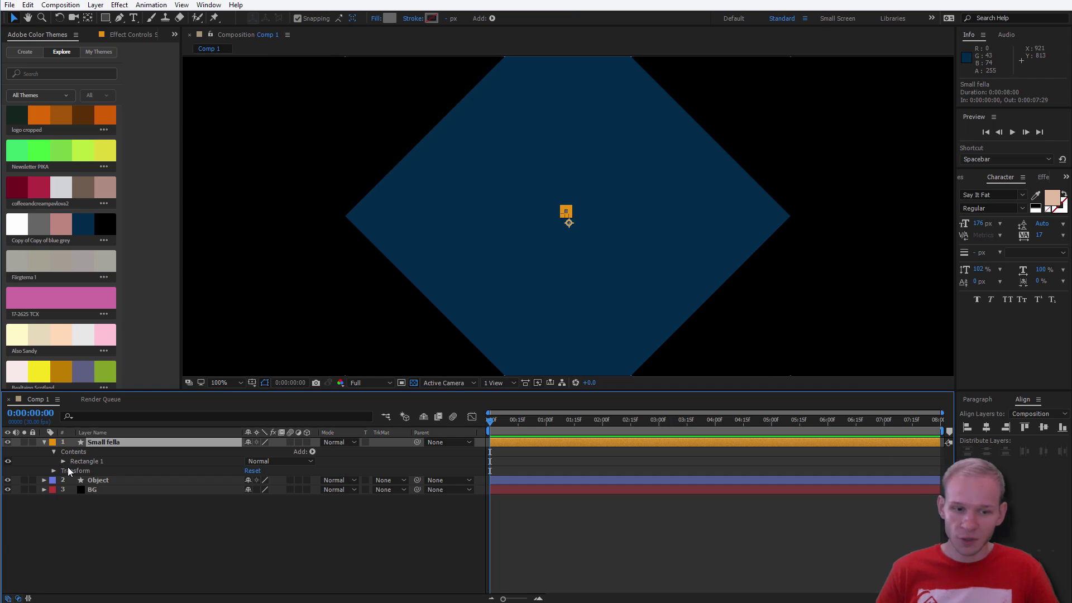
{"action": "left_click", "coordinate": [314, 452]}
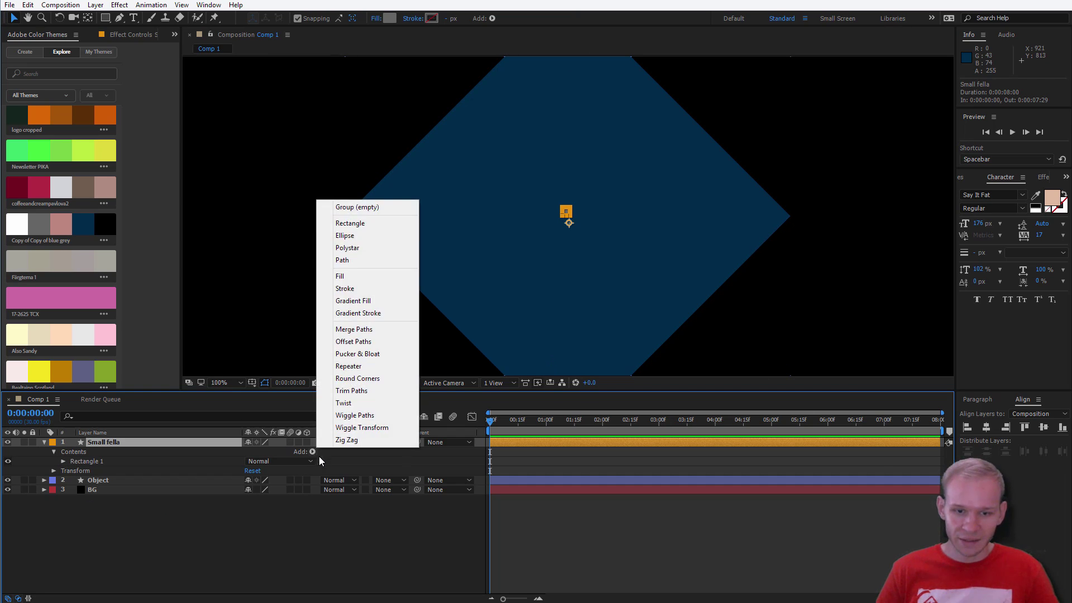
{"action": "left_click", "coordinate": [376, 367]}
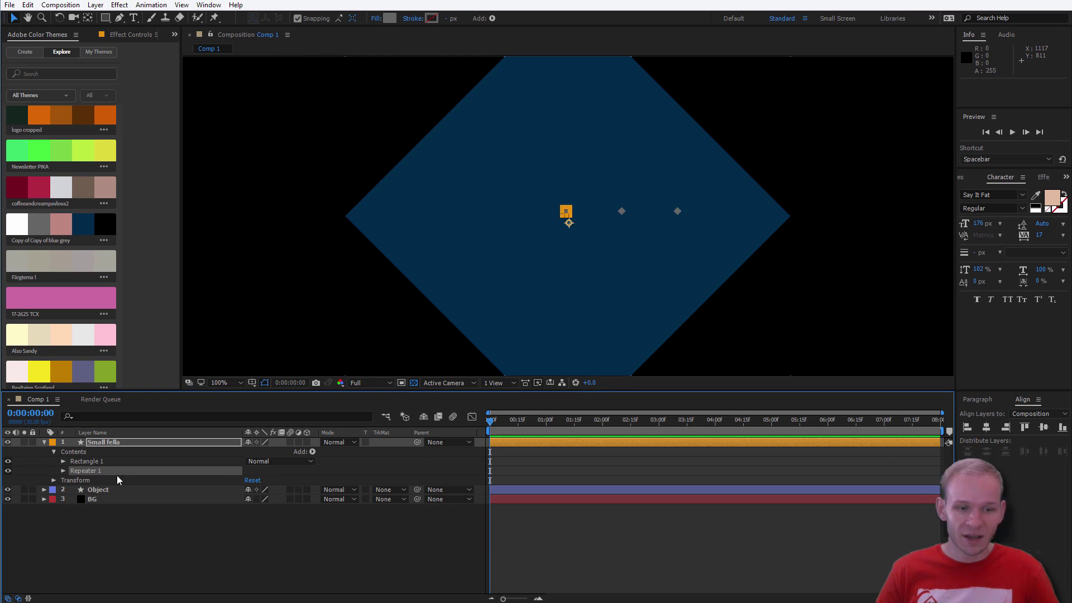
{"action": "left_click", "coordinate": [63, 471]}
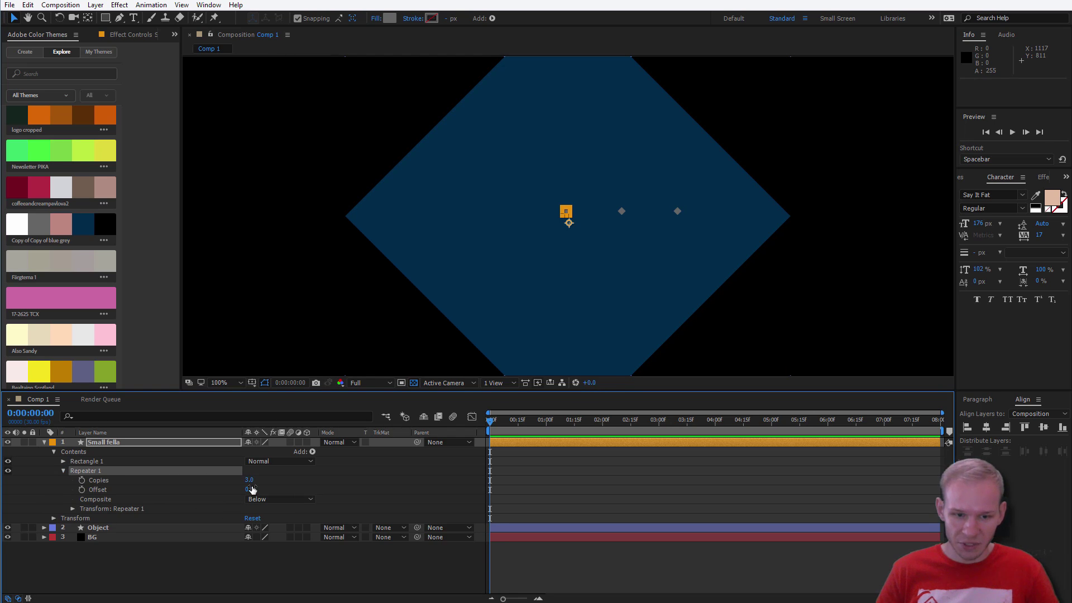
{"action": "left_click", "coordinate": [280, 570]}
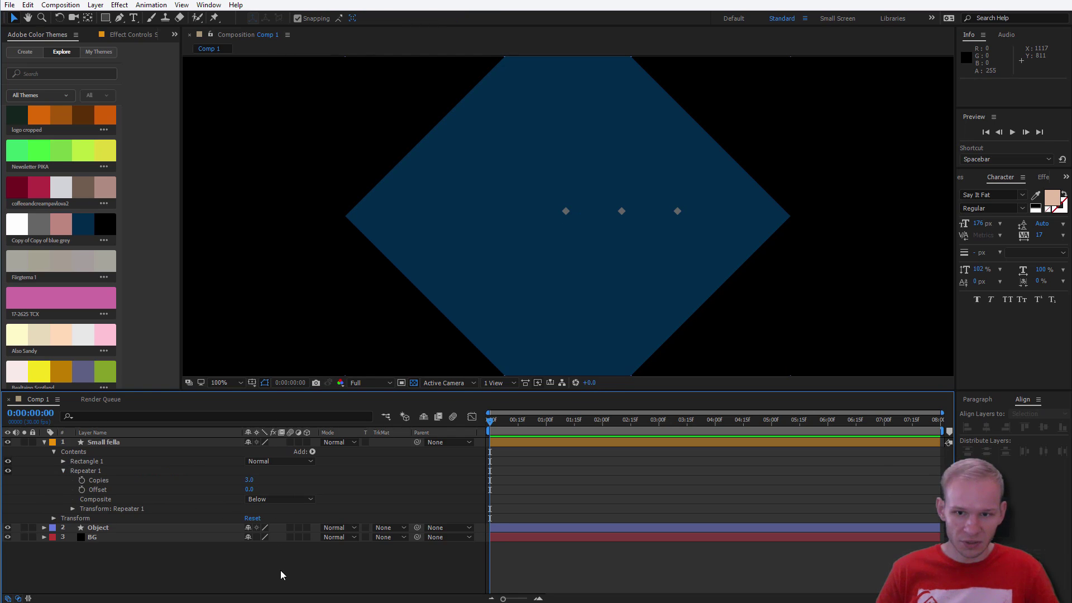
{"action": "left_click_drag", "start_coordinate": [249, 479], "coordinate": [264, 488]}
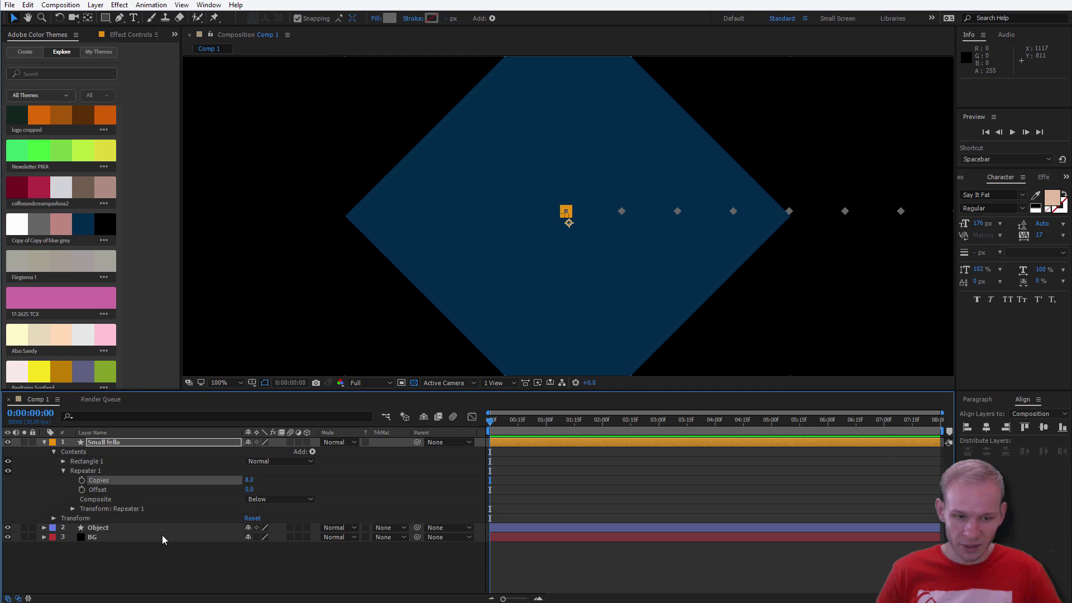
Space the repeated small diamonds horizontally by setting Repeater 1's transform position to 20, 0.
{"action": "left_click", "coordinate": [72, 508]}
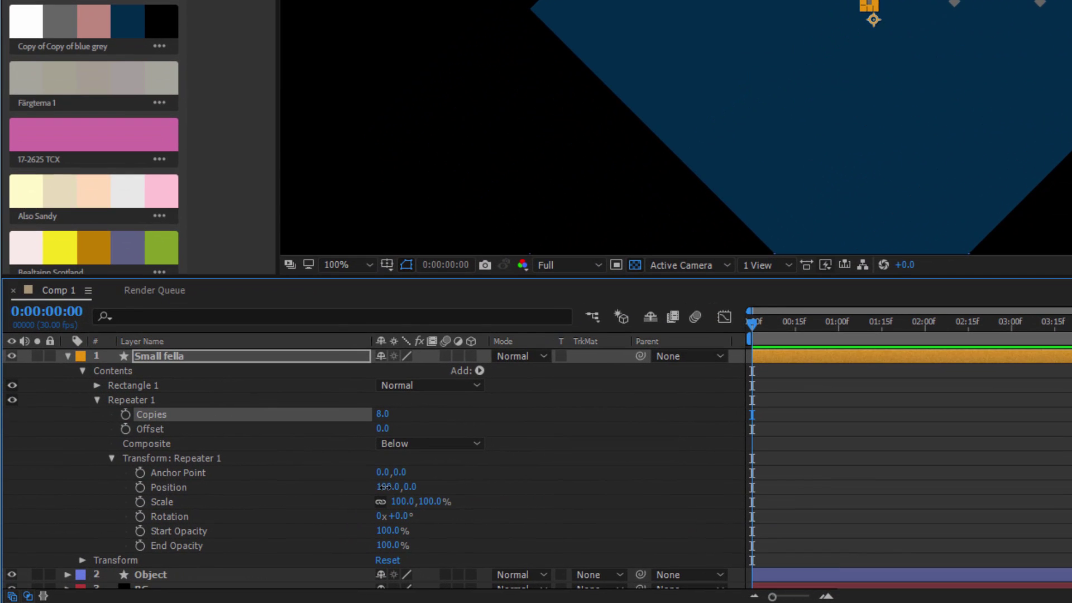
{"action": "left_click_drag", "start_coordinate": [322, 507], "coordinate": [278, 509]}
{"action": "left_click_drag", "start_coordinate": [336, 489], "coordinate": [324, 491]}
{"action": "scroll", "coordinate": [931, 48], "scroll_direction": "up", "scroll_amount": 2}
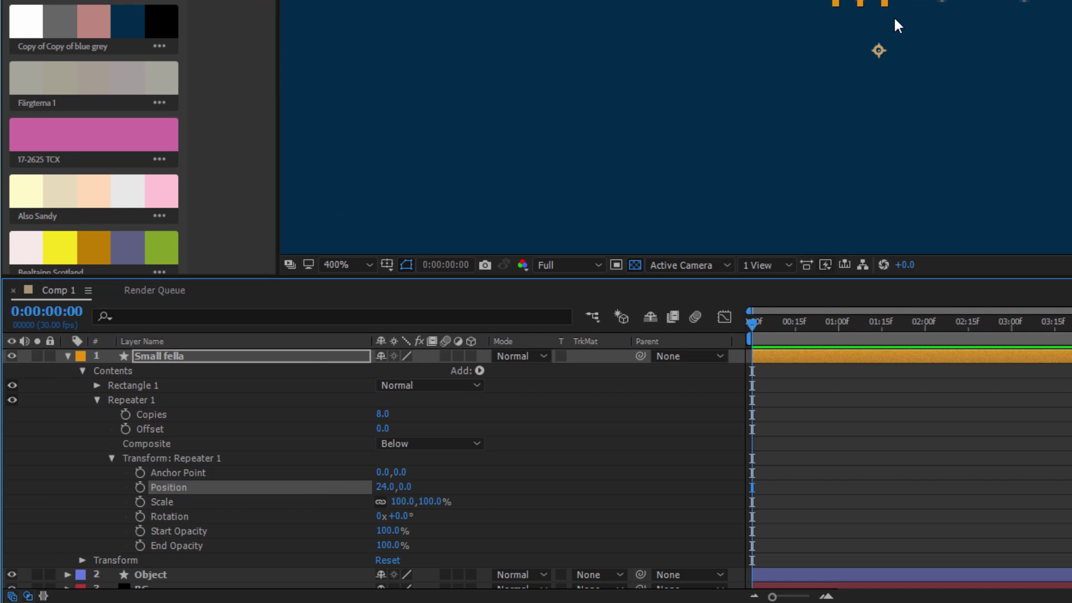
{"action": "scroll", "coordinate": [892, 11], "scroll_direction": "down", "scroll_amount": 2}
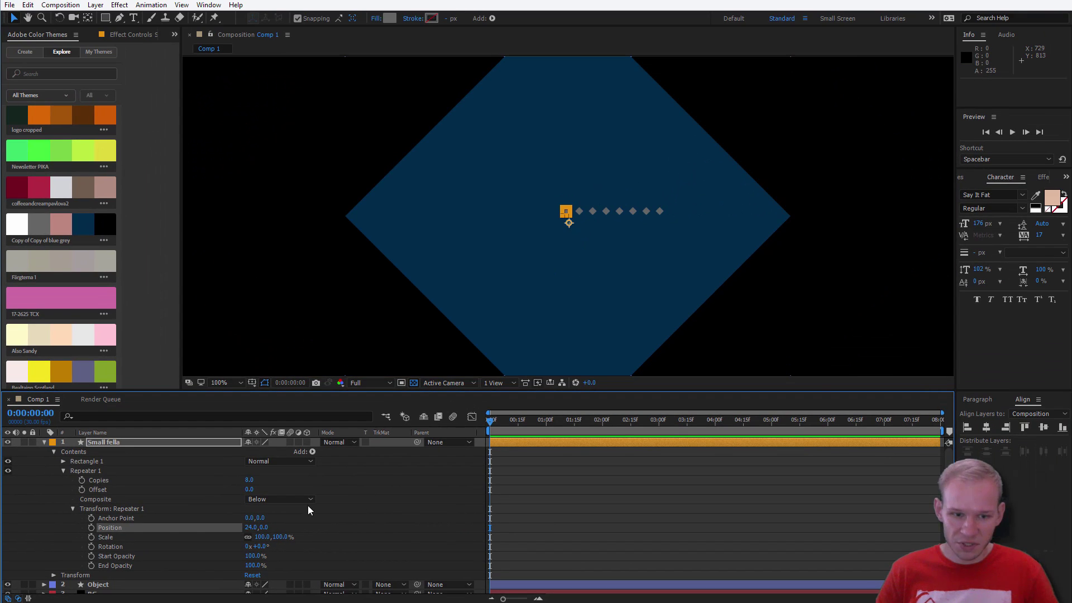
{"action": "left_click", "coordinate": [250, 527]}
{"action": "type", "text": "20"}
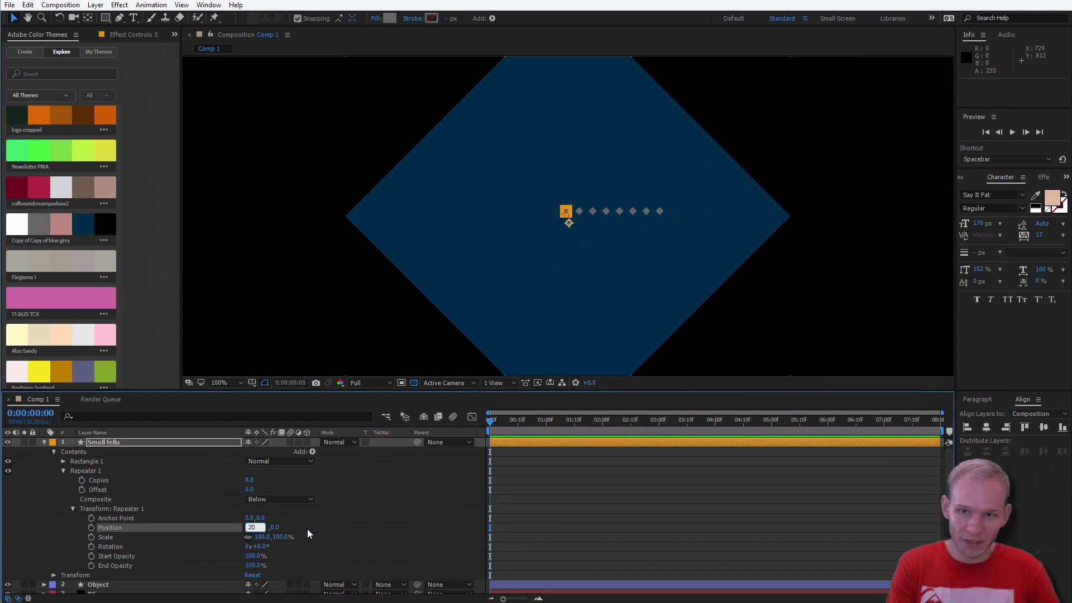
{"action": "key", "text": "Return"}
Set Repeater 1 to 55 copies with an offset of -24 so the row spans the large diamond's full width.
{"action": "scroll", "coordinate": [251, 475], "scroll_direction": "down", "scroll_amount": 1}
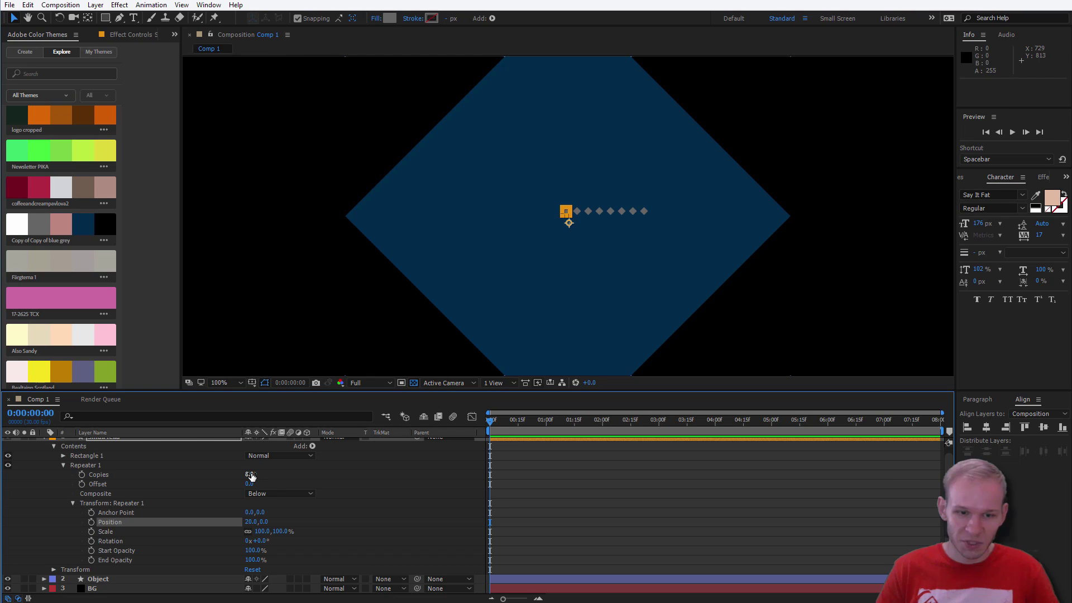
{"action": "left_click_drag", "start_coordinate": [251, 475], "coordinate": [313, 475]}
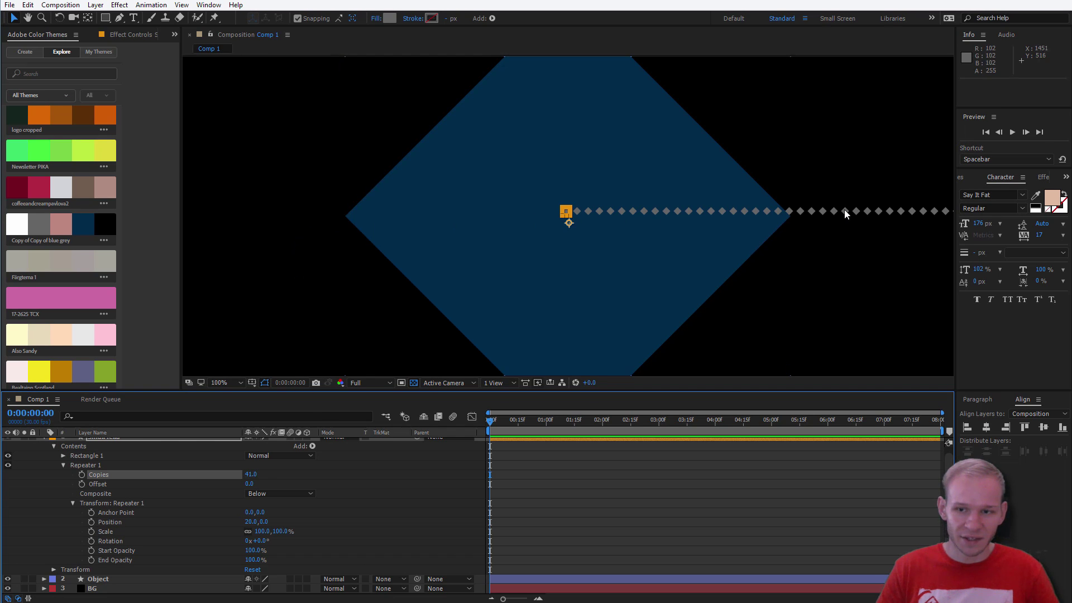
{"action": "mouse_move", "coordinate": [250, 486]}
{"action": "left_mouse_down"}
{"action": "mouse_move", "coordinate": [247, 497]}
{"action": "mouse_move", "coordinate": [260, 476]}
{"action": "left_mouse_up"}
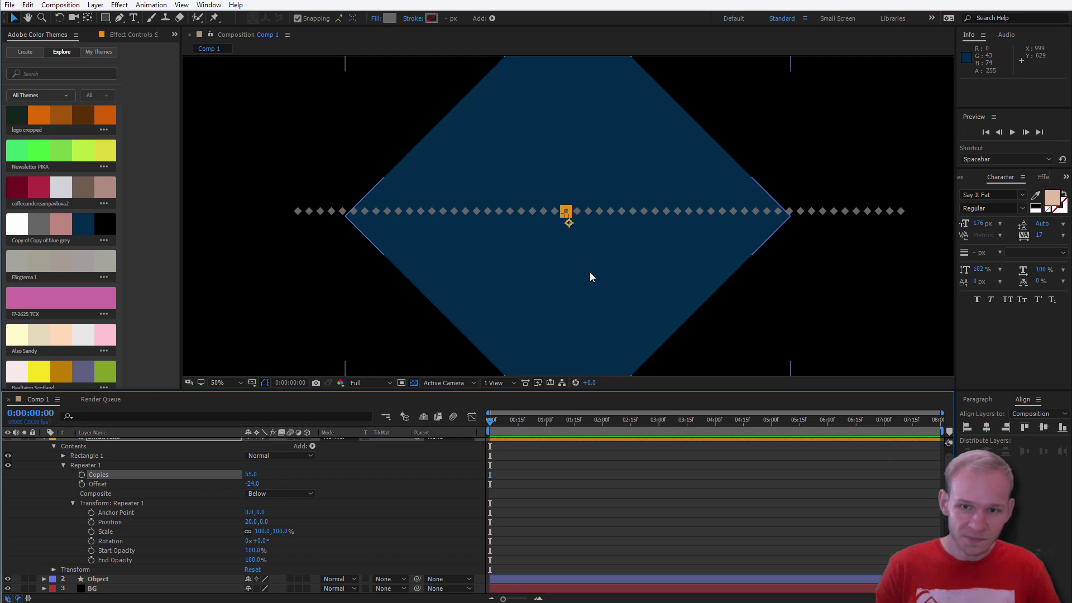
{"action": "key", "text": "comma"}
{"action": "key", "text": "comma"}
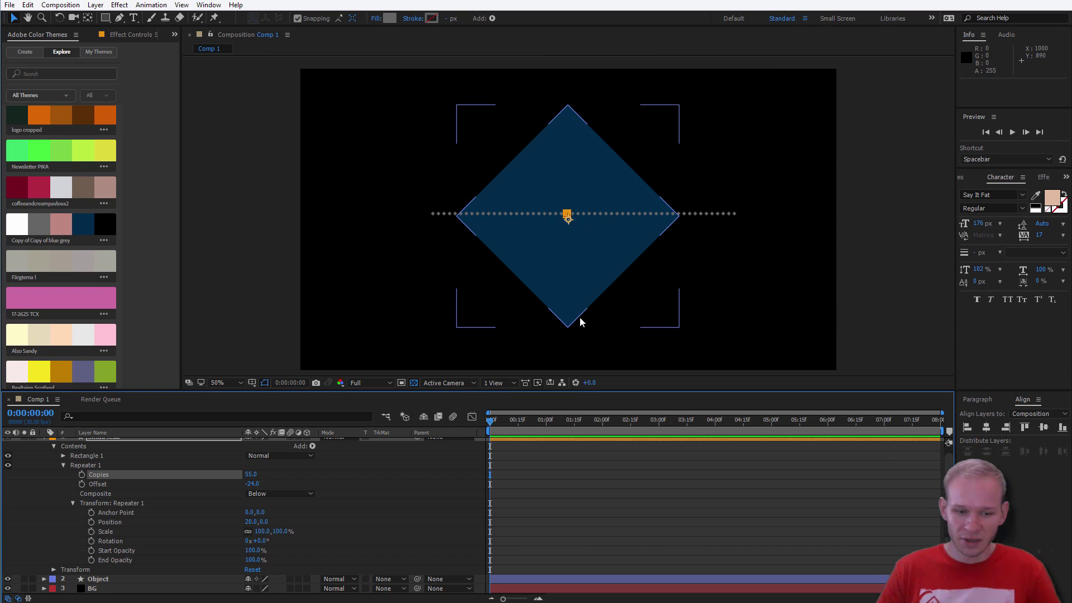
{"action": "left_click", "coordinate": [393, 464]}
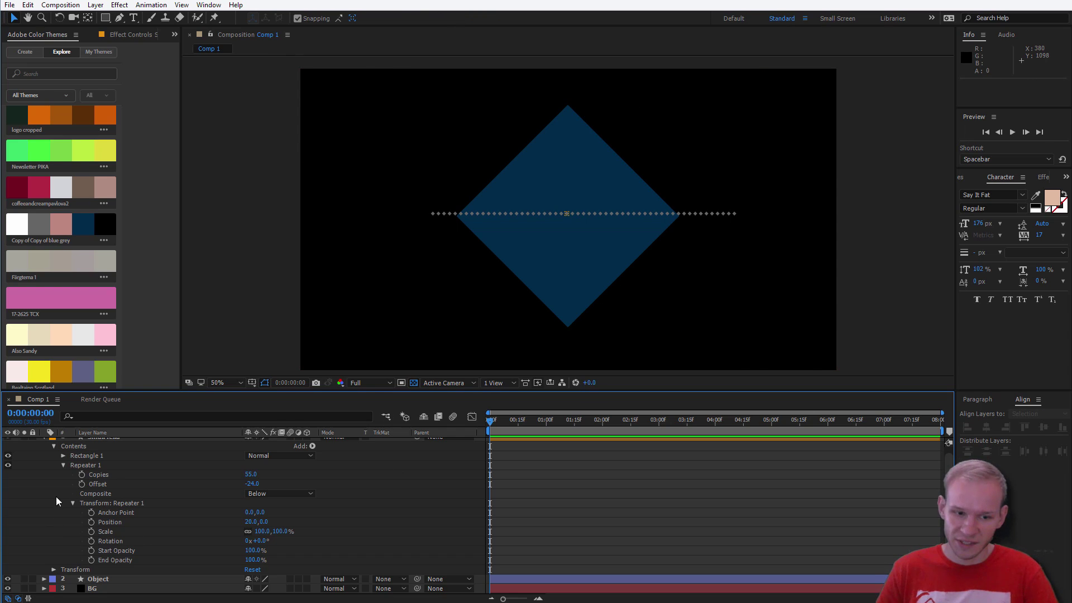
Add a second Repeater to the contents of the Small fella layer and set it to 92 copies.
{"action": "left_click", "coordinate": [63, 467]}
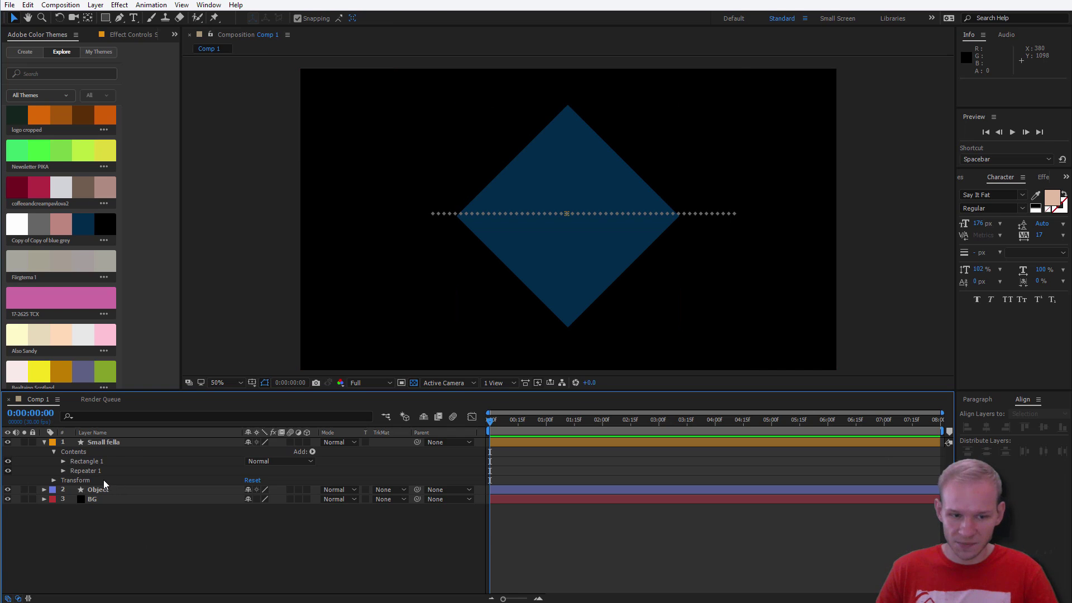
{"action": "left_click", "coordinate": [111, 443]}
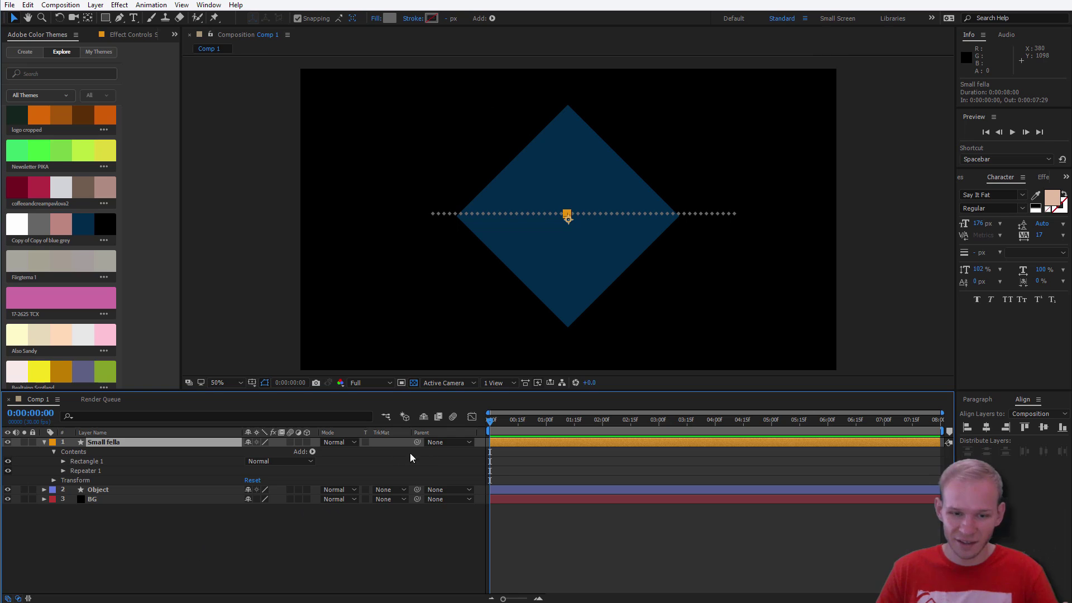
{"action": "left_click", "coordinate": [312, 453]}
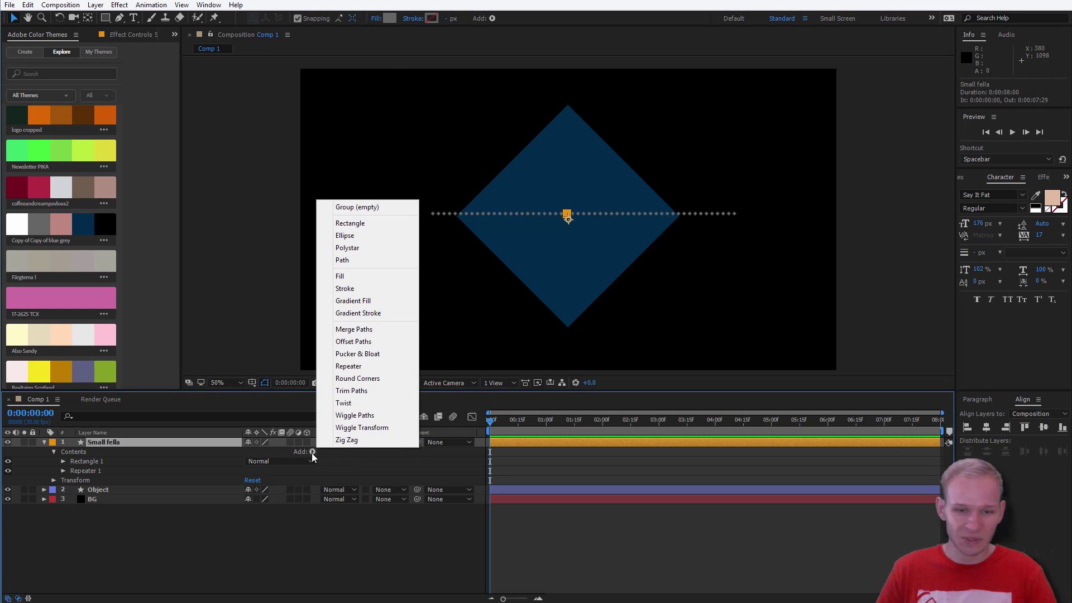
{"action": "left_click", "coordinate": [371, 367]}
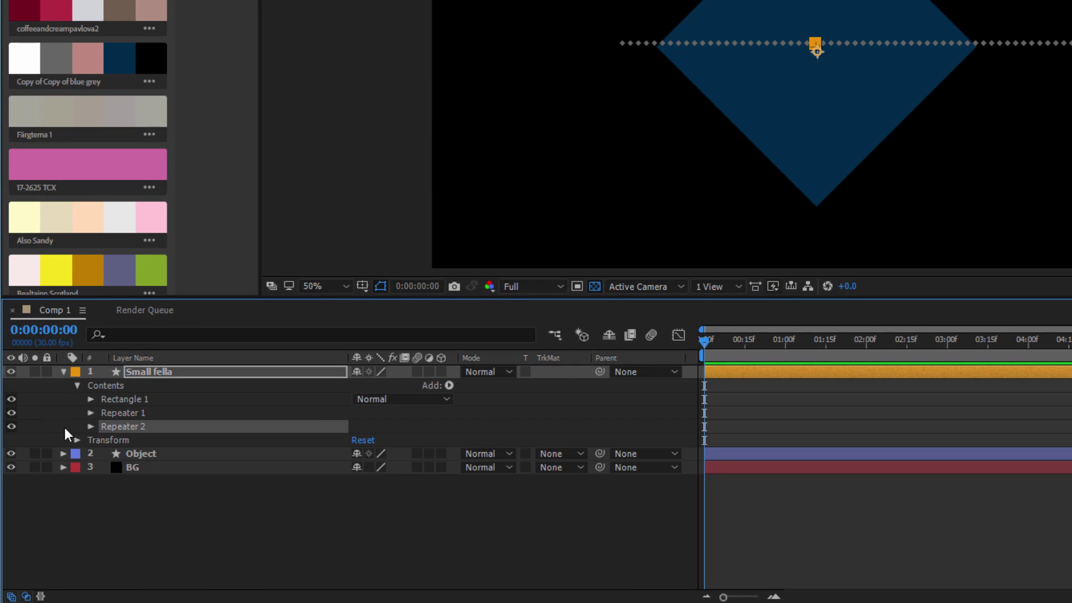
{"action": "left_click", "coordinate": [90, 427]}
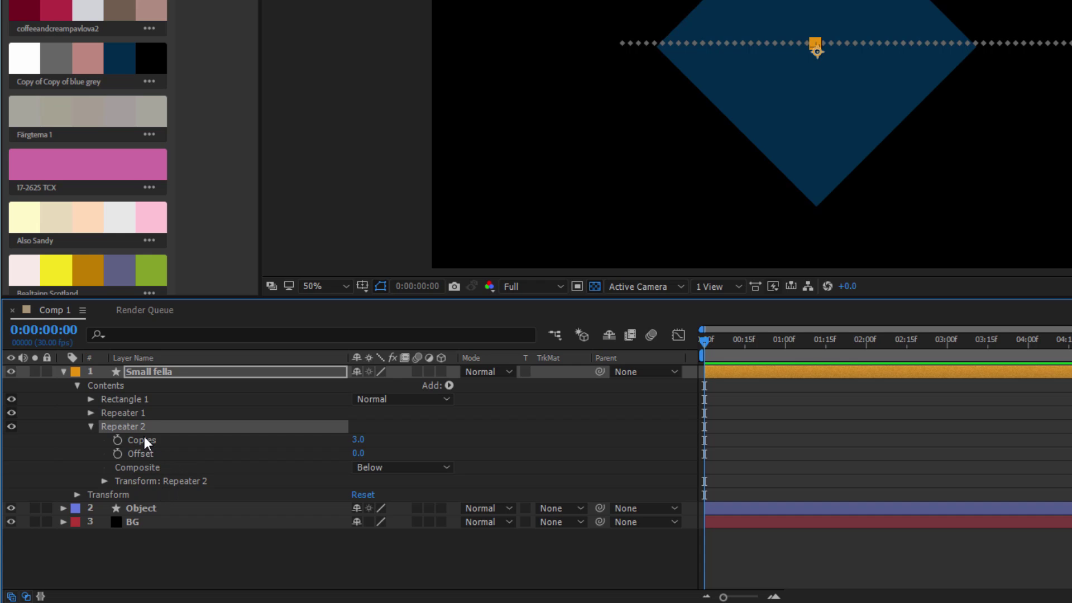
{"action": "left_click", "coordinate": [104, 482]}
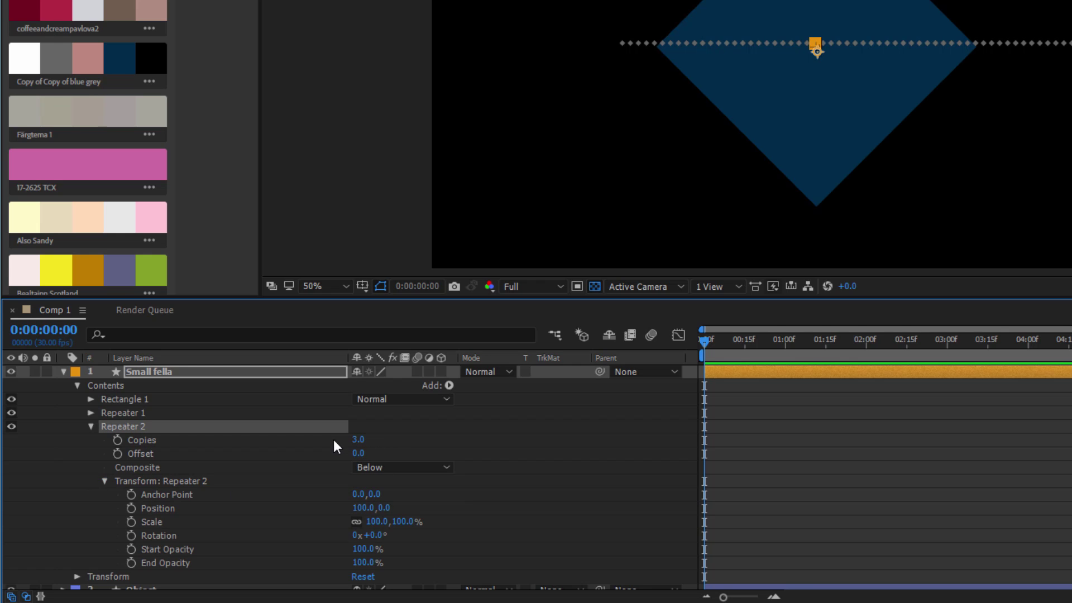
{"action": "left_click_drag", "start_coordinate": [356, 442], "coordinate": [411, 432]}
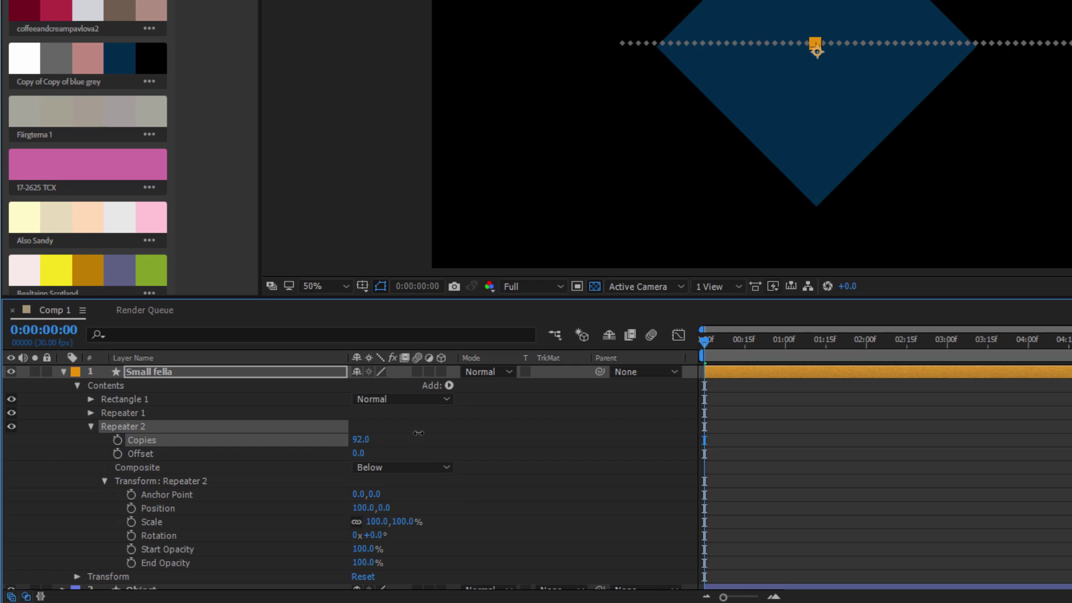
Stack the repeated rows vertically by setting Repeater 2's transform position to 0, 20.
{"action": "scroll", "coordinate": [449, 464], "scroll_direction": "down", "scroll_amount": 1}
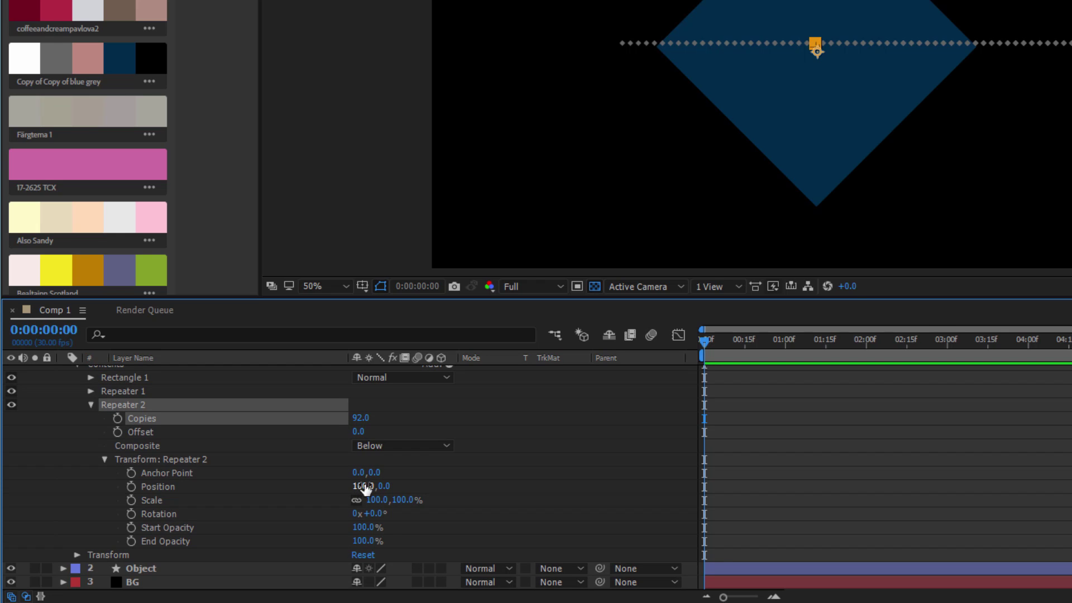
{"action": "left_click_drag", "start_coordinate": [364, 486], "coordinate": [360, 492]}
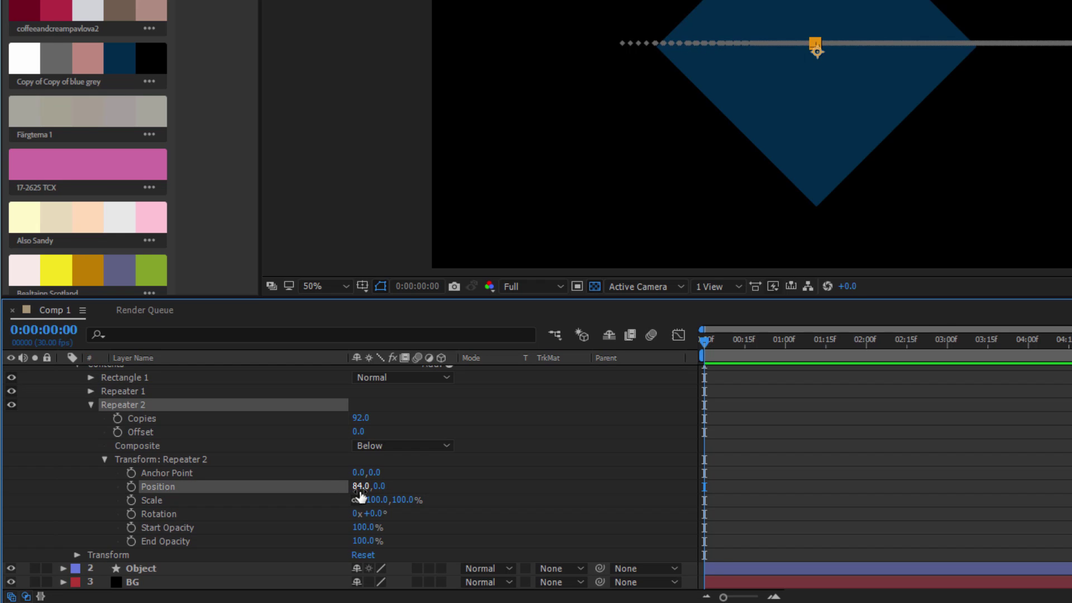
{"action": "left_click", "coordinate": [361, 491]}
{"action": "type", "text": "0"}
{"action": "key", "text": "Return"}
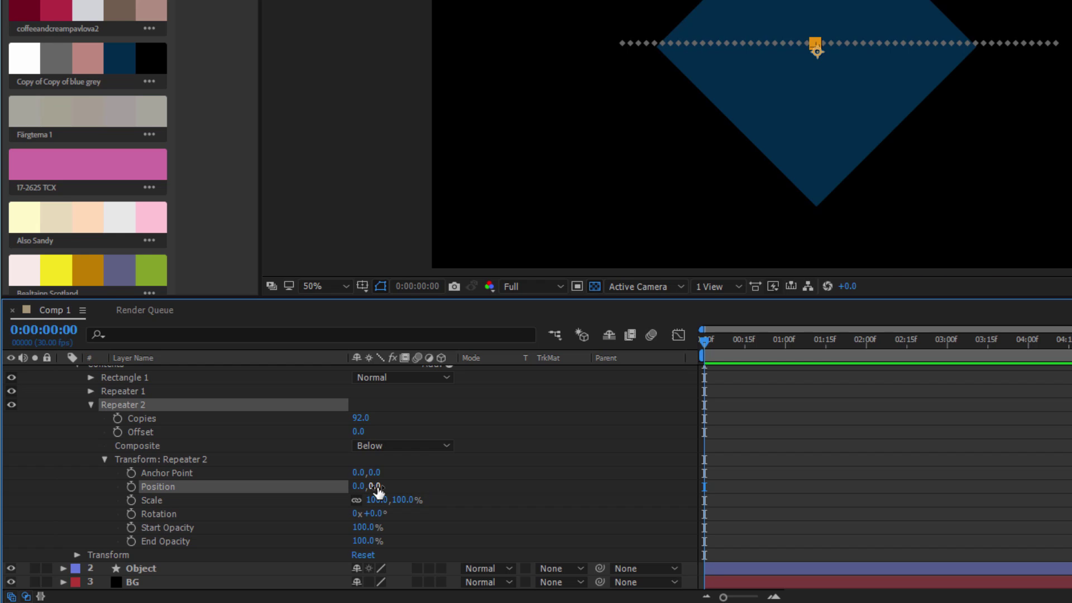
{"action": "mouse_move", "coordinate": [377, 491]}
{"action": "left_mouse_down"}
{"action": "mouse_move", "coordinate": [401, 490]}
{"action": "mouse_move", "coordinate": [390, 496]}
{"action": "left_mouse_up"}
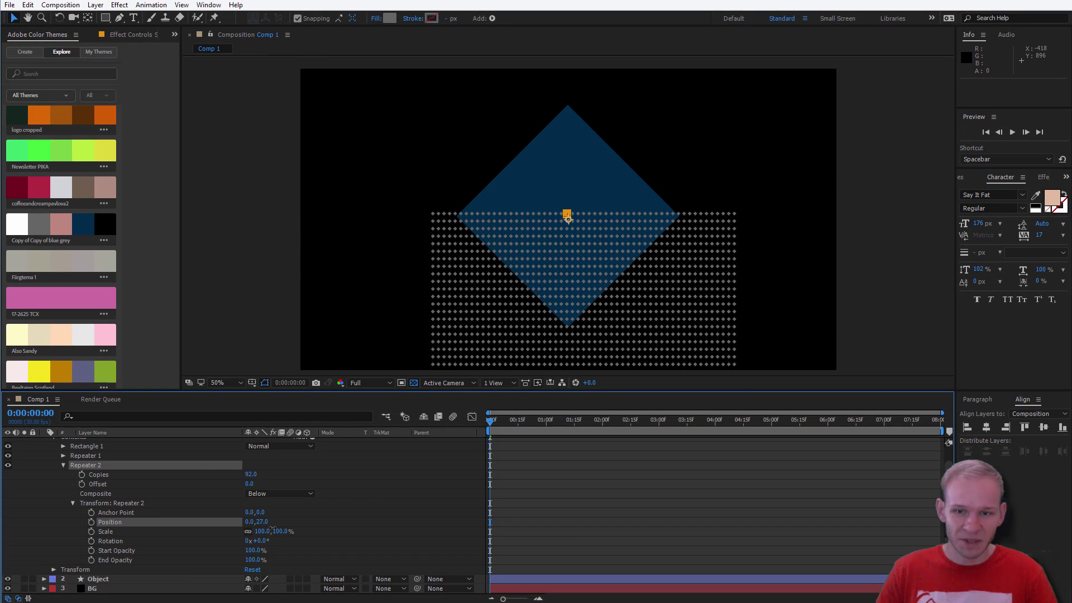
{"action": "left_click_drag", "start_coordinate": [272, 528], "coordinate": [268, 527]}
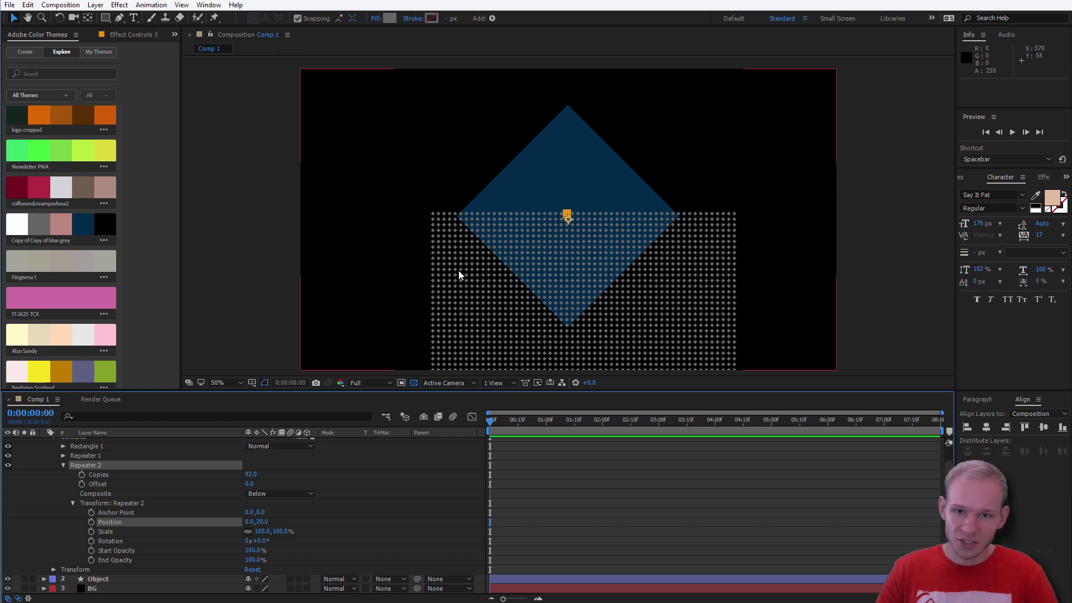
Set Repeater 2 to 45 copies with an offset of -21 so the grid covers the large diamond's full height.
{"action": "left_click", "coordinate": [251, 476]}
{"action": "type", "text": "80"}
{"action": "key", "text": "Return"}
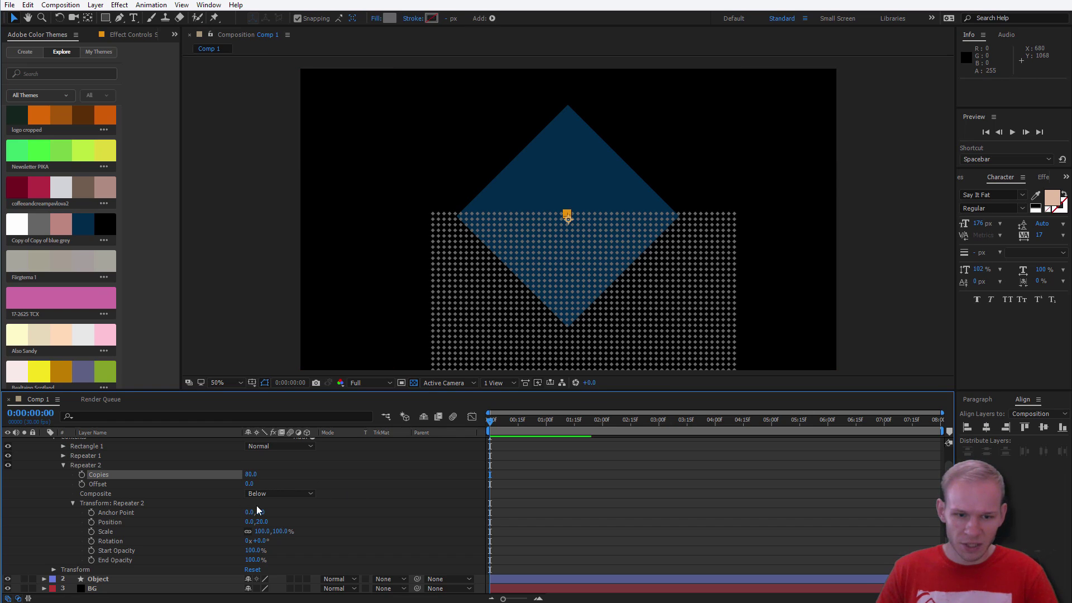
{"action": "mouse_move", "coordinate": [247, 484]}
{"action": "left_mouse_down"}
{"action": "mouse_move", "coordinate": [257, 484]}
{"action": "mouse_move", "coordinate": [231, 474]}
{"action": "left_mouse_up"}
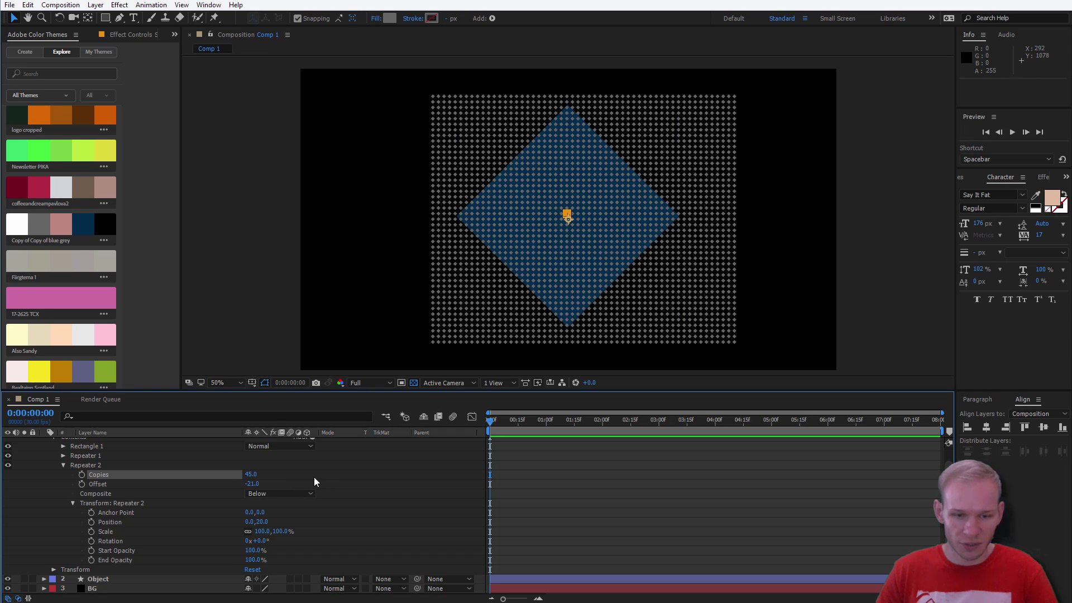
Narrow the grid around the large diamond by setting Repeater 1 to 46.1 copies with an offset of -23.2.
{"action": "scroll", "coordinate": [326, 486], "scroll_direction": "up", "scroll_amount": 2}
{"action": "left_click", "coordinate": [64, 471]}
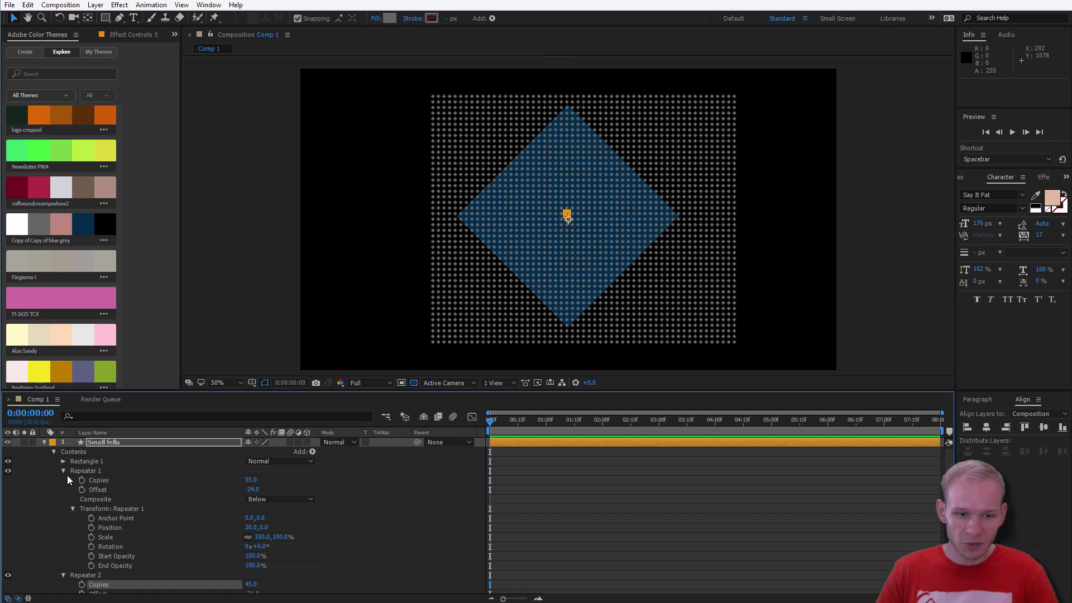
{"action": "left_click_drag", "start_coordinate": [251, 490], "coordinate": [191, 469]}
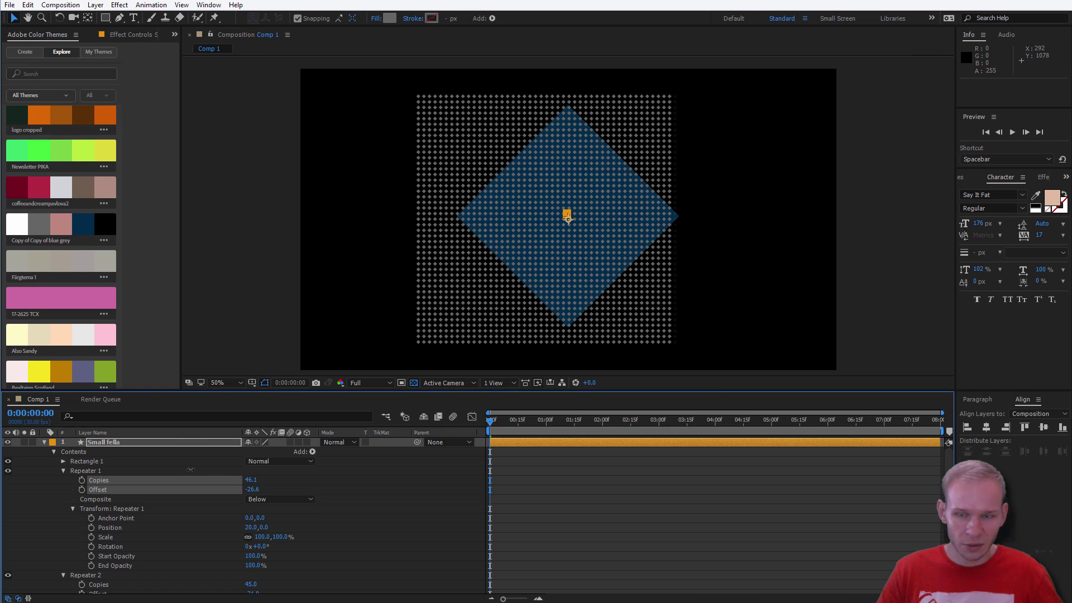
{"action": "left_click", "coordinate": [254, 489]}
{"action": "left_click_drag", "start_coordinate": [257, 489], "coordinate": [277, 489]}
{"action": "left_click", "coordinate": [334, 552]}
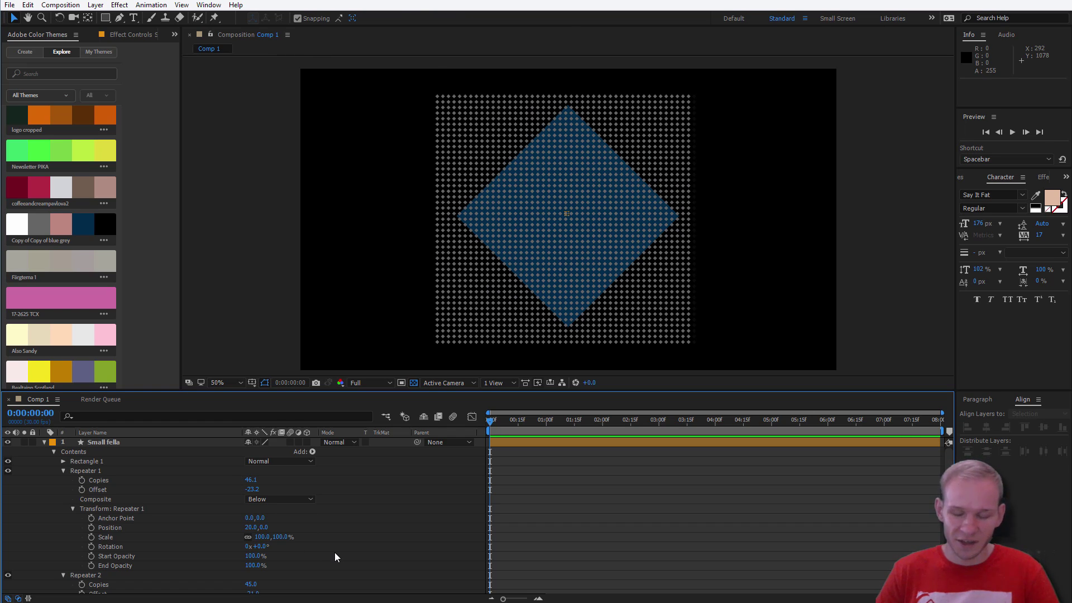
Duplicate the Object layer and move the copy above the Small fella layer.
{"action": "key", "text": "u"}
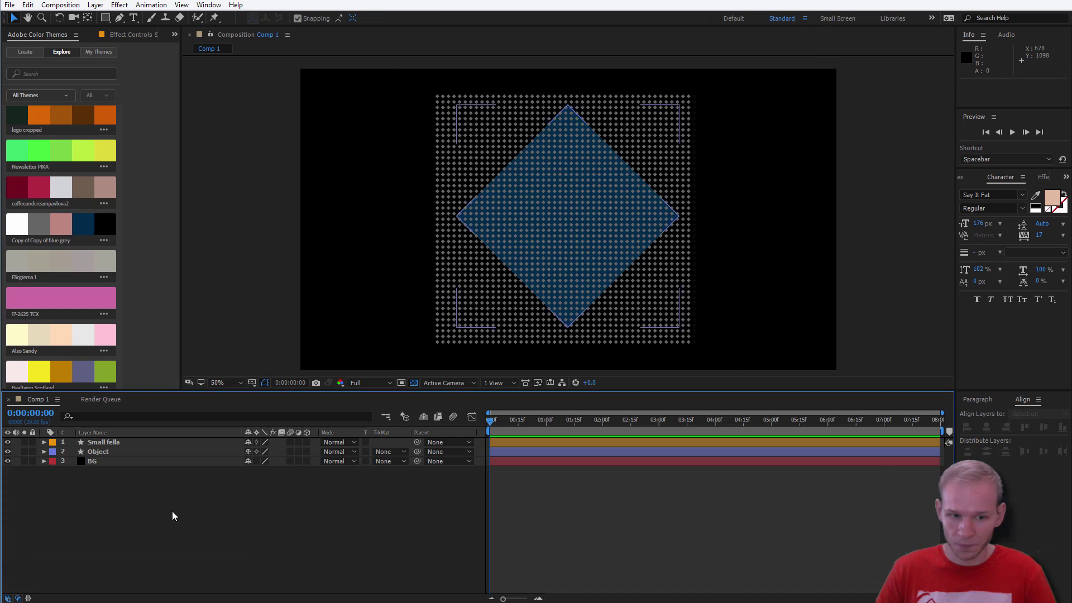
{"action": "left_click", "coordinate": [98, 453]}
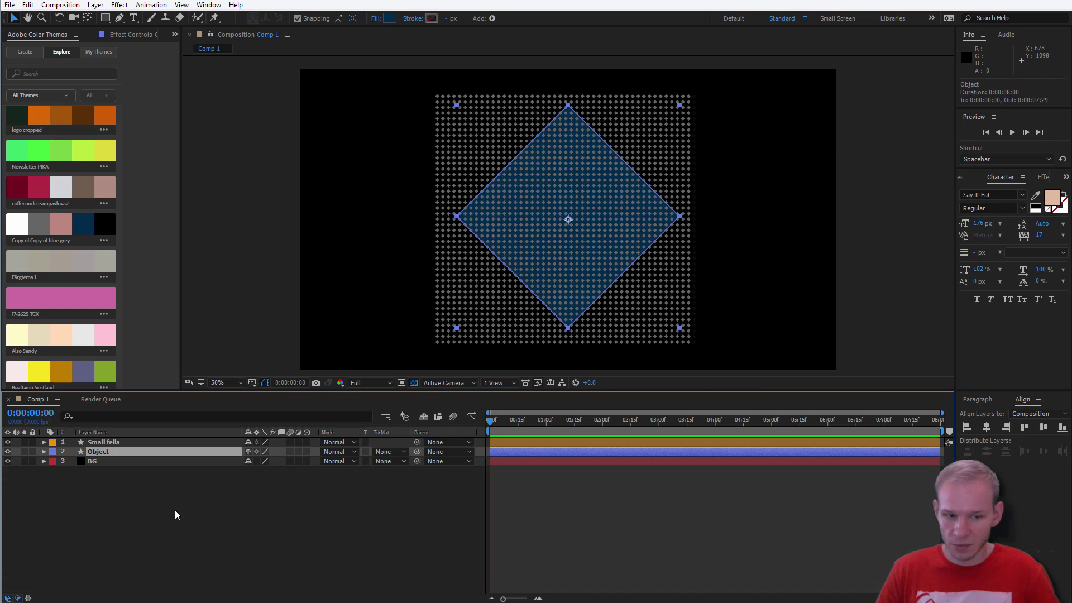
{"action": "key", "text": "ctrl+d"}
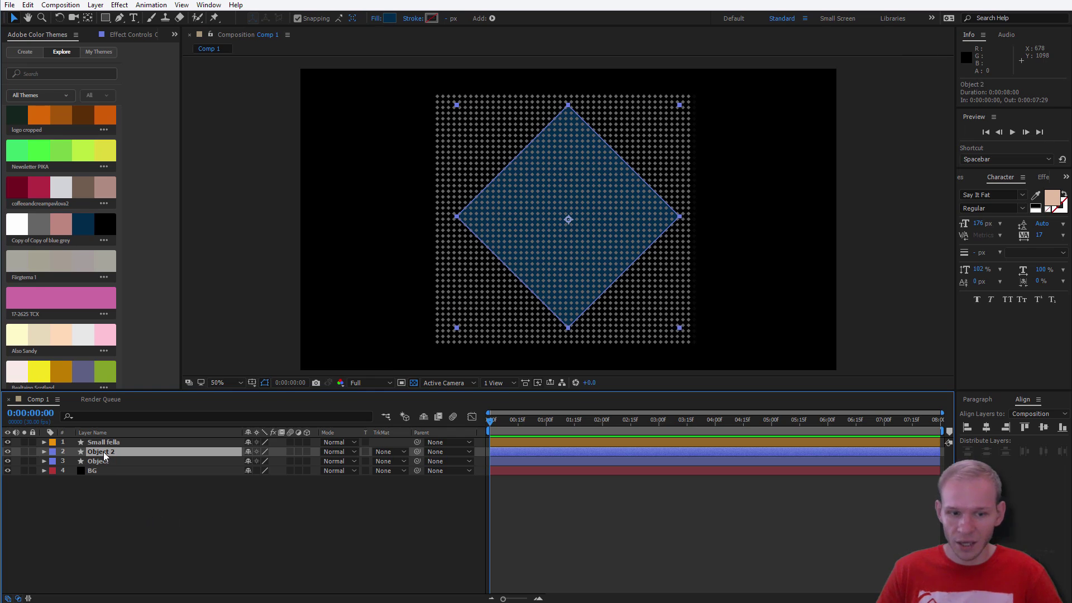
{"action": "left_click_drag", "start_coordinate": [104, 455], "coordinate": [133, 444]}
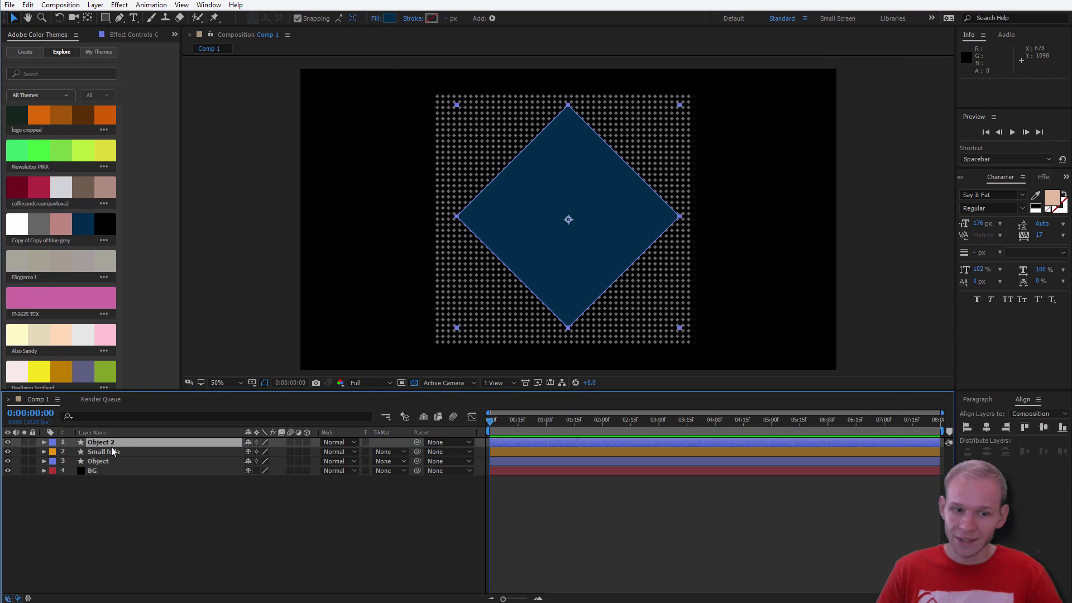
Rename the Object 2 layer as "will cover up the small fella".
{"action": "key", "text": "Return"}
{"action": "type", "text": "will c"}
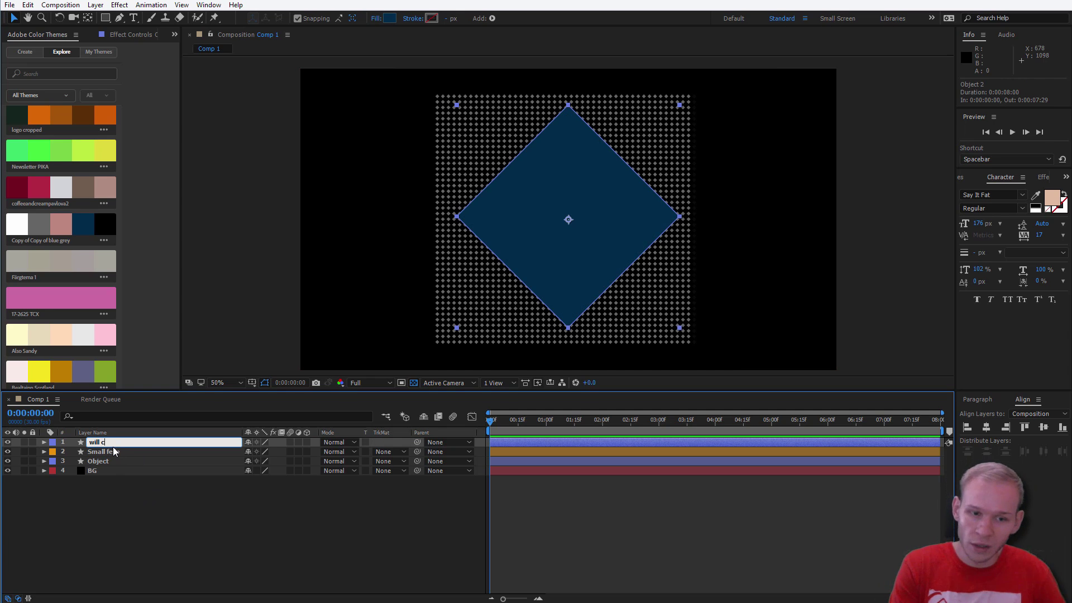
{"action": "type", "text": "over up t"}
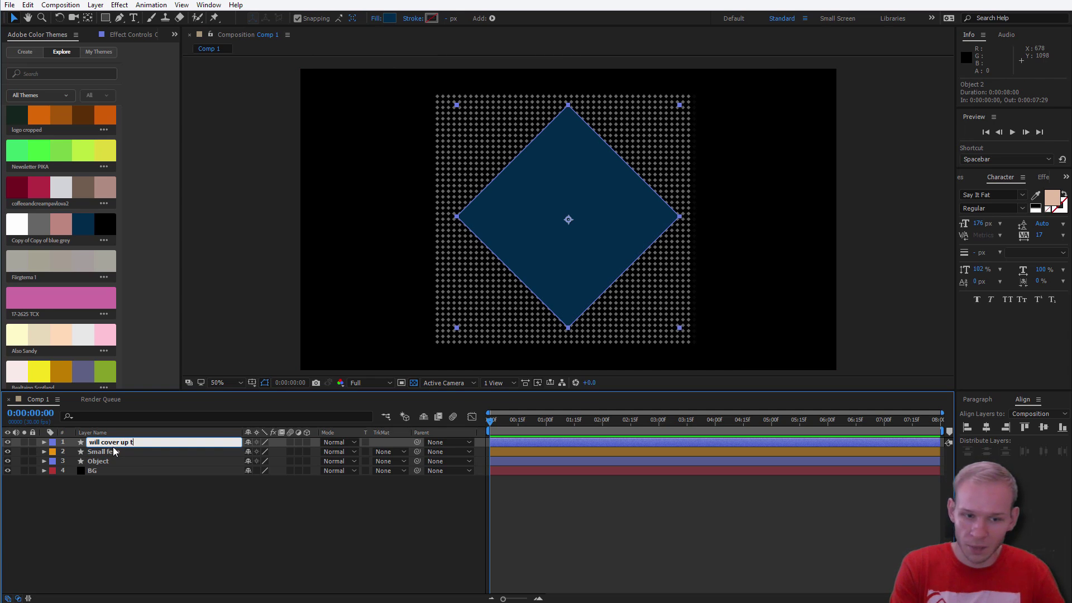
{"action": "type", "text": "he small fella"}
{"action": "key", "text": "Return"}
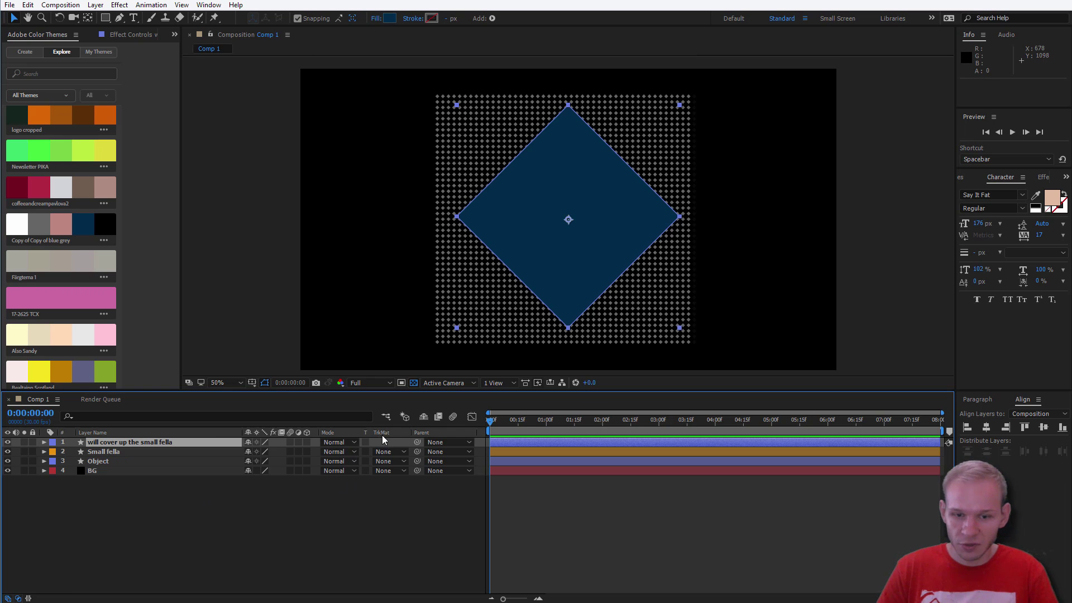
Set the Small fella layer's track matte to Alpha Matte "will cover up the small fella".
{"action": "left_click", "coordinate": [18, 599]}
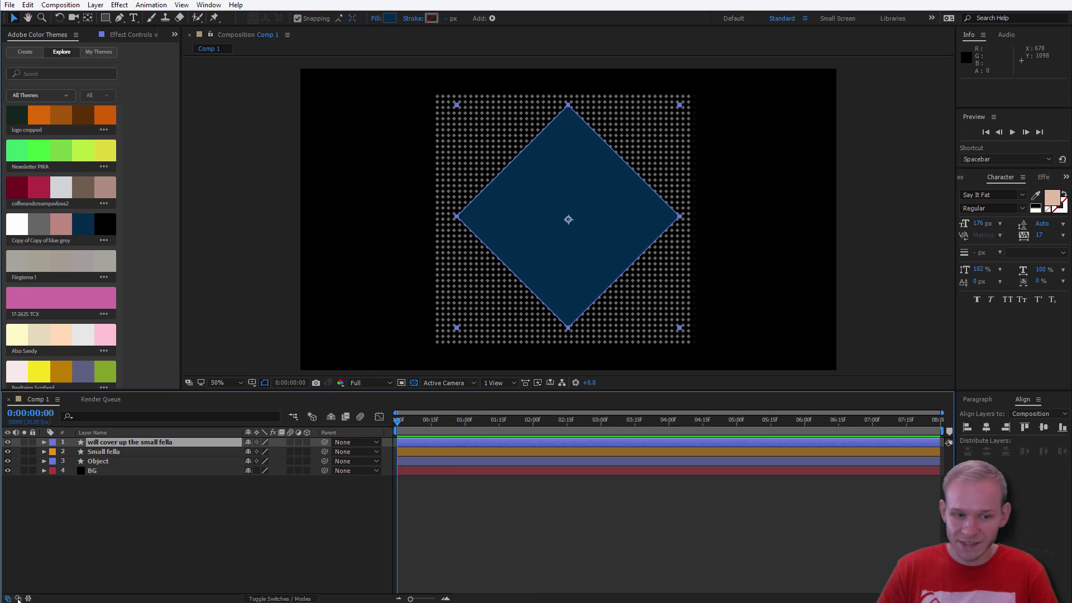
{"action": "key", "text": "F4"}
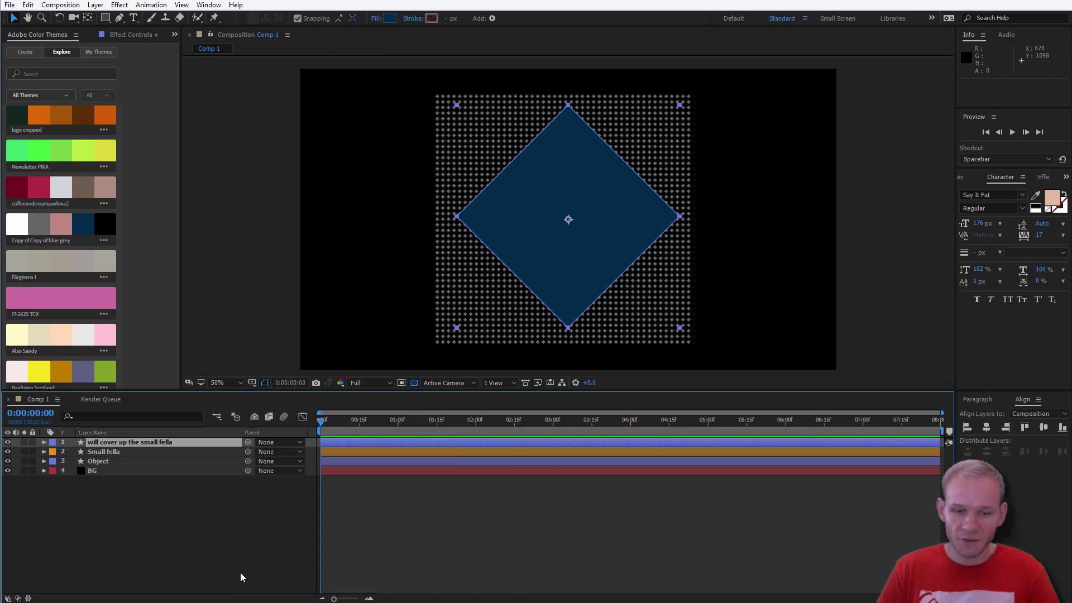
{"action": "left_click", "coordinate": [115, 452]}
{"action": "left_click", "coordinate": [402, 452]}
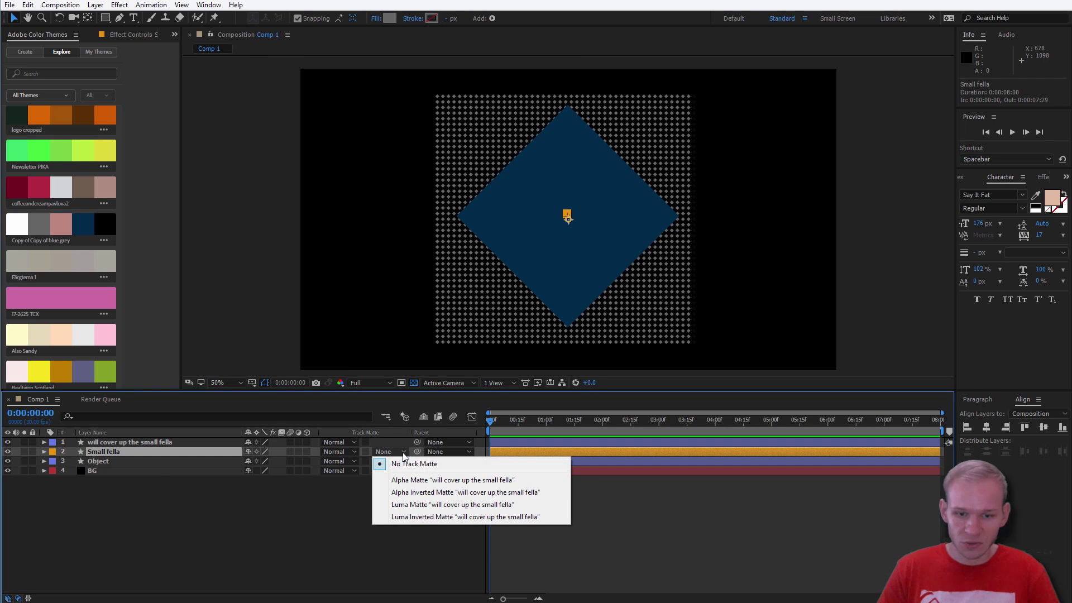
{"action": "left_click", "coordinate": [428, 484]}
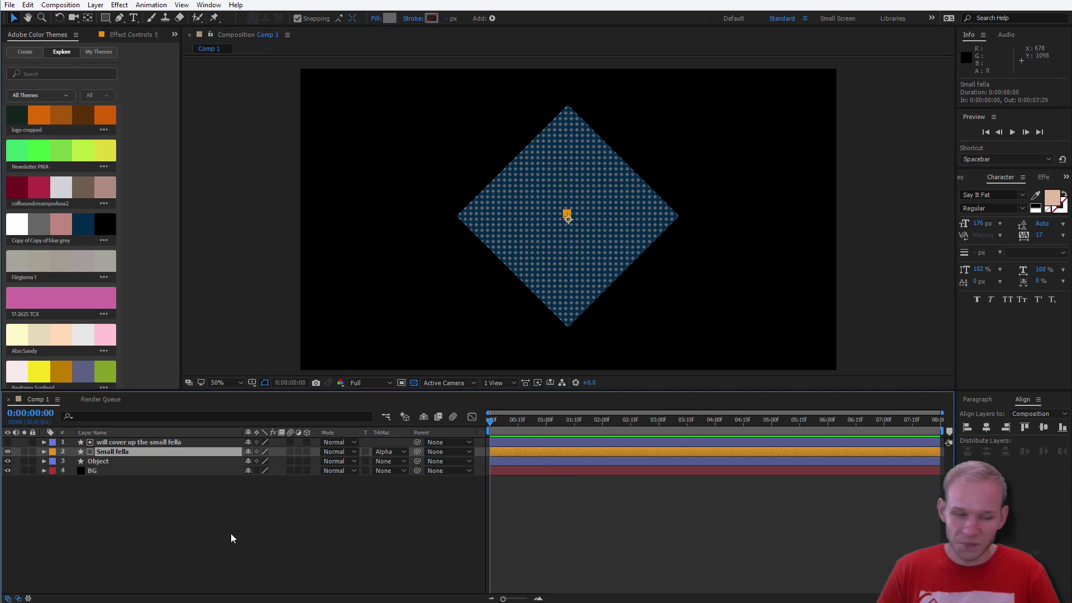
Change the Small fella layer's fill to white FFFFFF, sampled from the Copy of Copy of blue grey theme.
{"action": "left_click", "coordinate": [121, 442]}
{"action": "left_click", "coordinate": [119, 452]}
{"action": "left_click", "coordinate": [389, 18]}
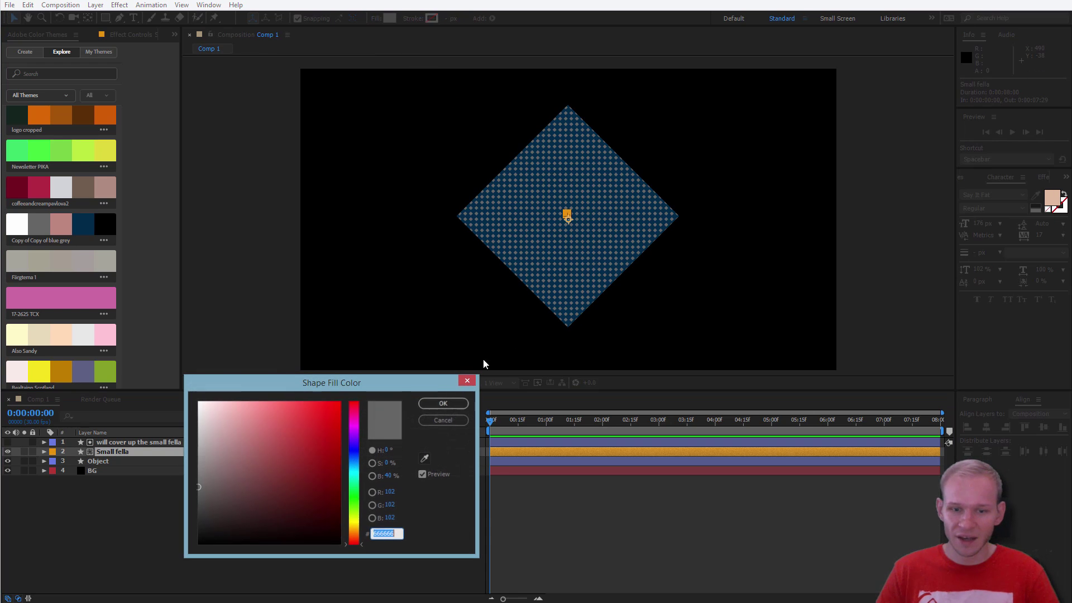
{"action": "left_click", "coordinate": [424, 458]}
{"action": "left_click", "coordinate": [18, 222]}
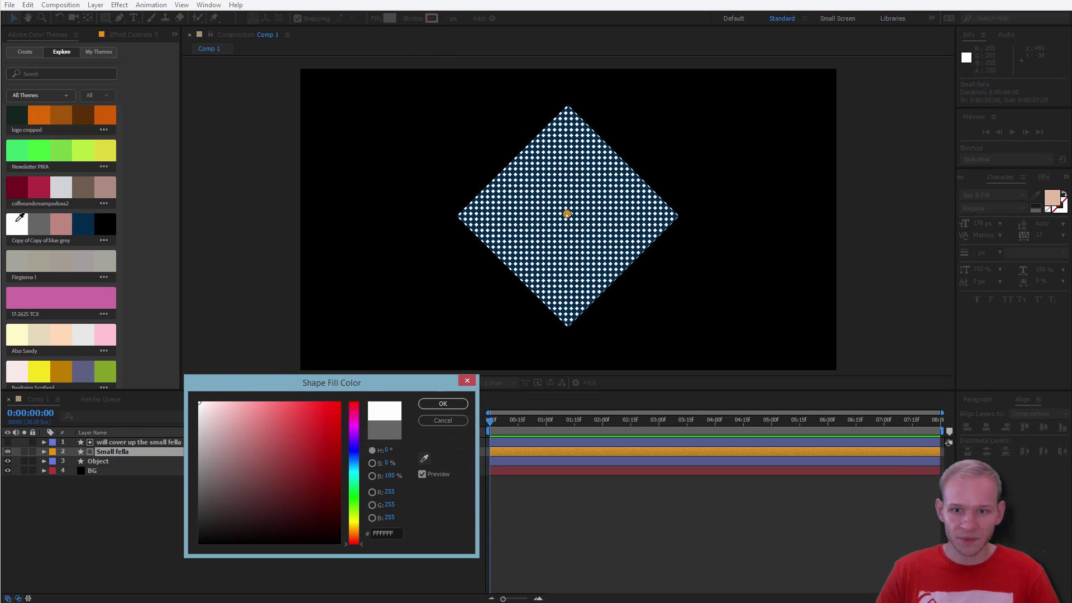
{"action": "left_click", "coordinate": [443, 403]}
Change the Small fella layer's fill to black 000000, sampled from the Copy of Copy of blue grey theme.
{"action": "key", "text": "period"}
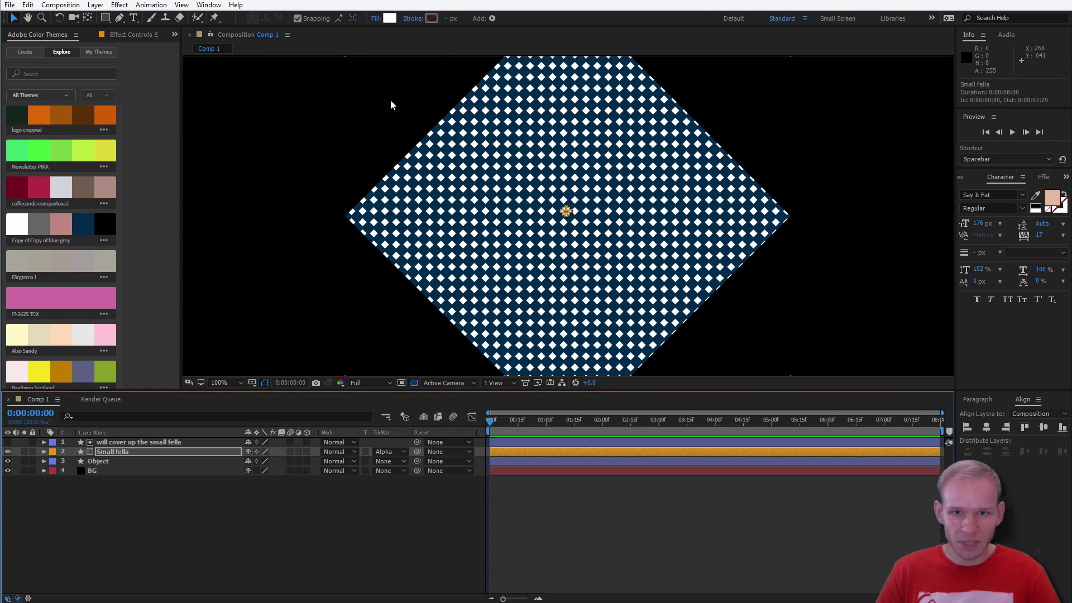
{"action": "left_click", "coordinate": [389, 18]}
{"action": "left_click", "coordinate": [426, 456]}
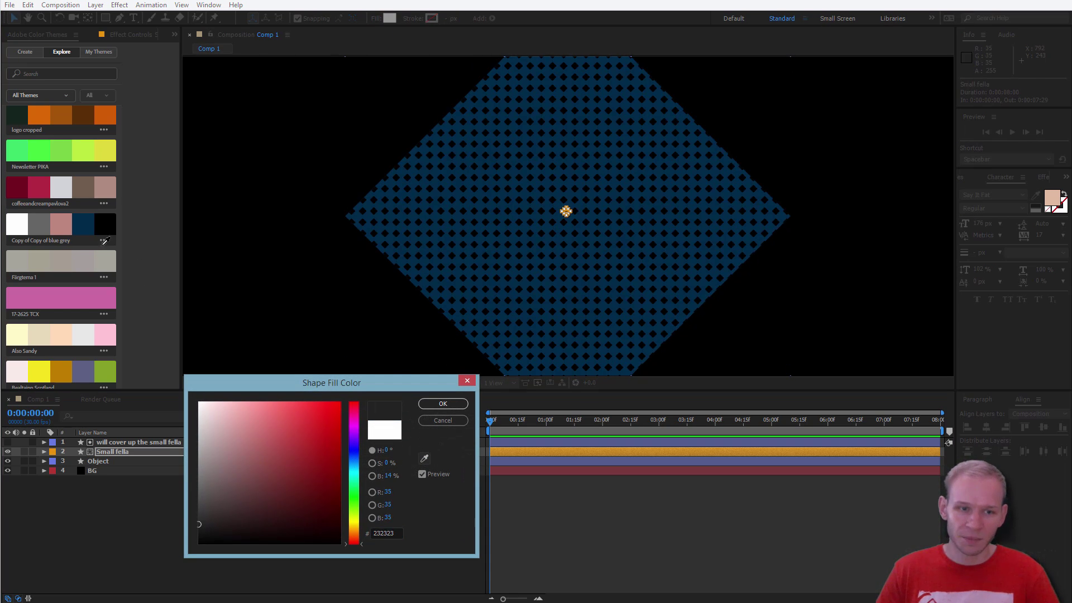
{"action": "left_click", "coordinate": [63, 227]}
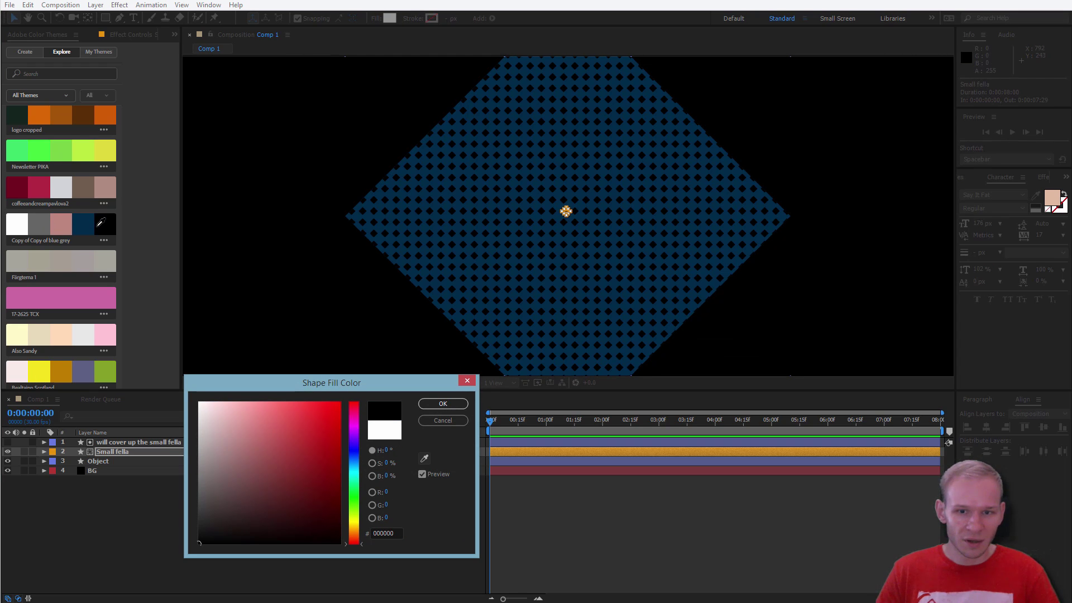
{"action": "left_click", "coordinate": [101, 223]}
{"action": "left_click", "coordinate": [431, 403]}
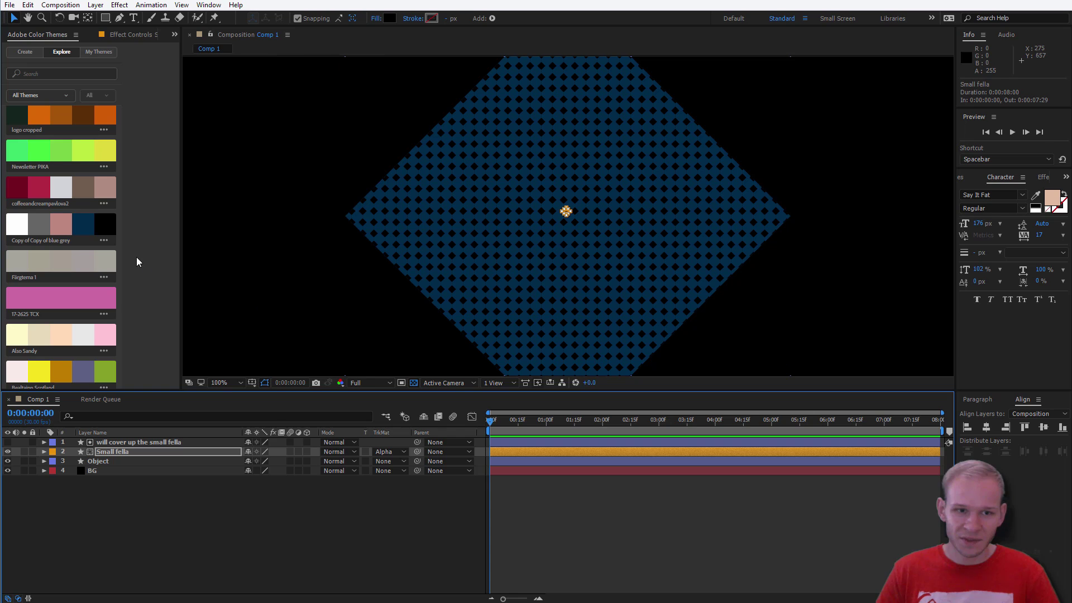
{"action": "scroll", "coordinate": [580, 251], "scroll_direction": "down", "scroll_amount": 1}
{"action": "scroll", "coordinate": [611, 249], "scroll_direction": "up", "scroll_amount": 2}
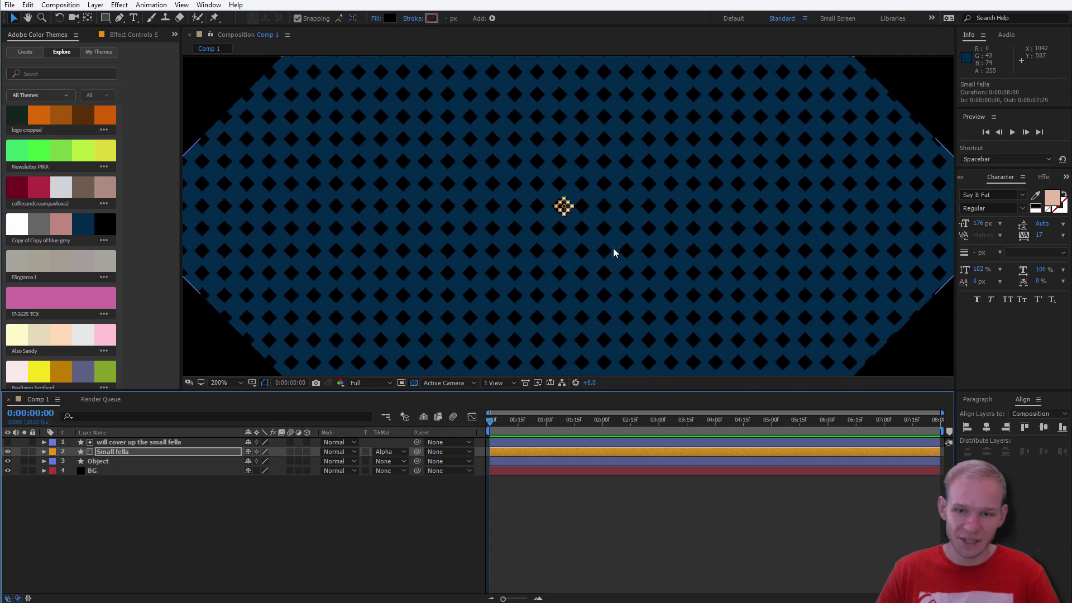
Find the Drop Shadow effect among the effects and presets by searching for "drop", and apply it to the Small fella layer.
{"action": "left_click", "coordinate": [1000, 177]}
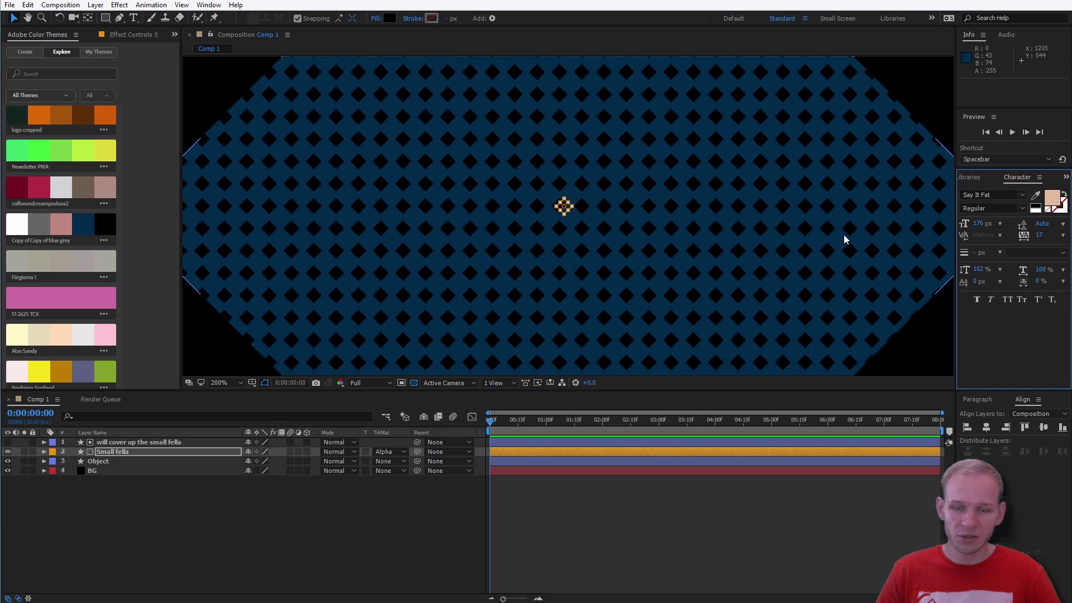
{"action": "key", "text": "ctrl+5"}
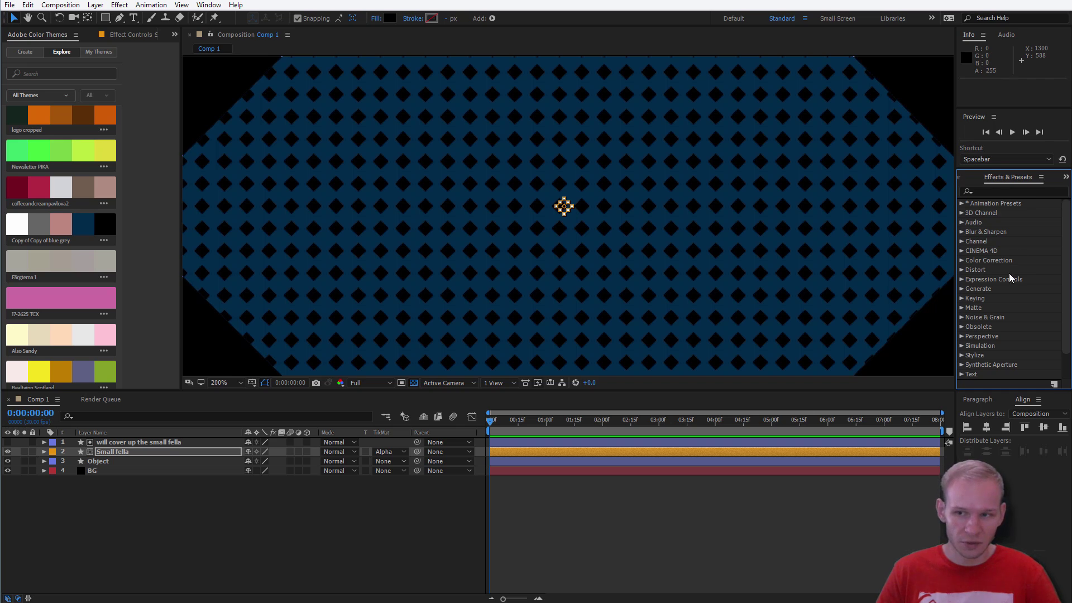
{"action": "left_click", "coordinate": [987, 192]}
{"action": "type", "text": "drop"}
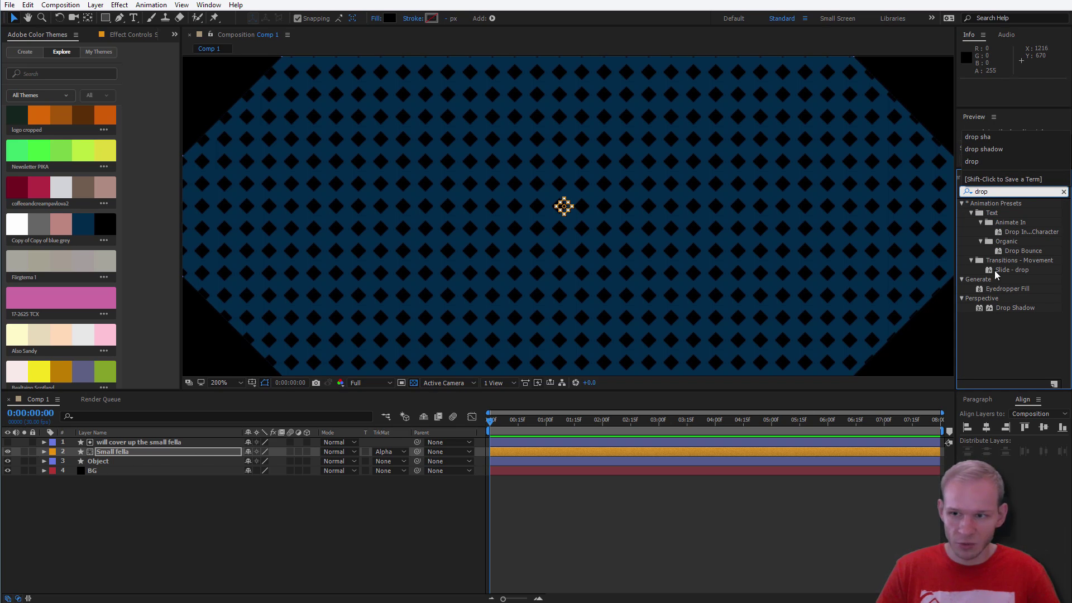
{"action": "double_click", "coordinate": [1013, 308]}
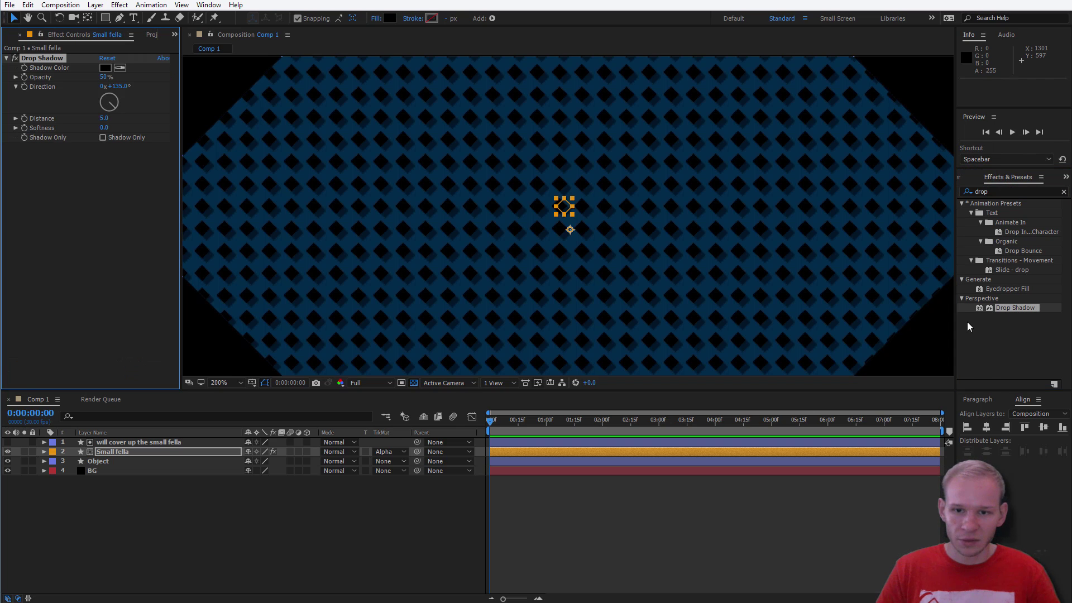
Set the Small fella layer's Drop Shadow distance to 1.0 and softness to 9.0, then deselect the layer.
{"action": "scroll", "coordinate": [552, 249], "scroll_direction": "up", "scroll_amount": 4}
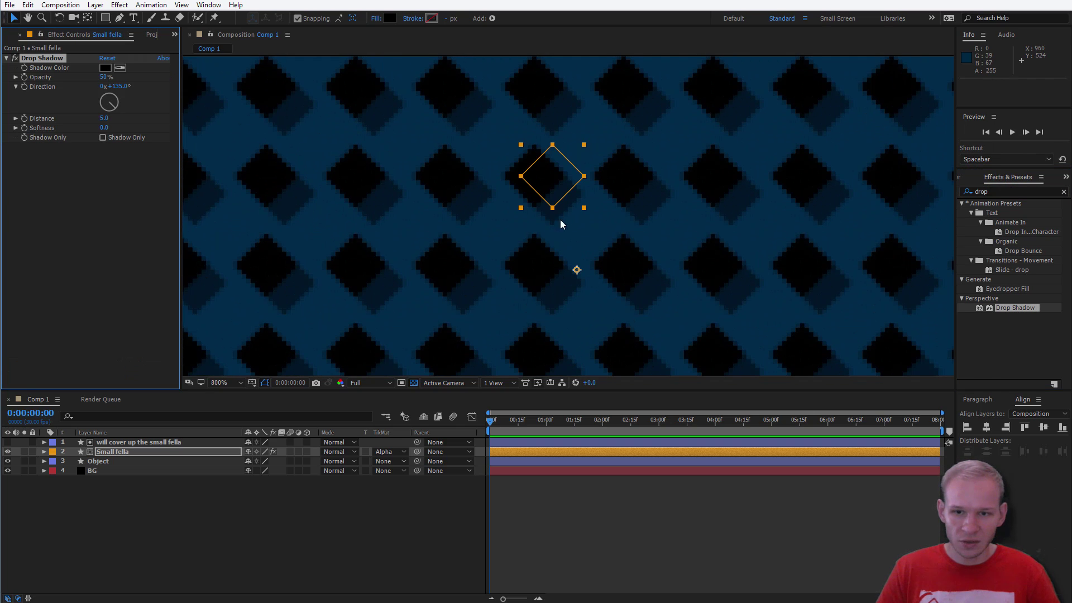
{"action": "left_click_drag", "start_coordinate": [105, 118], "coordinate": [73, 133]}
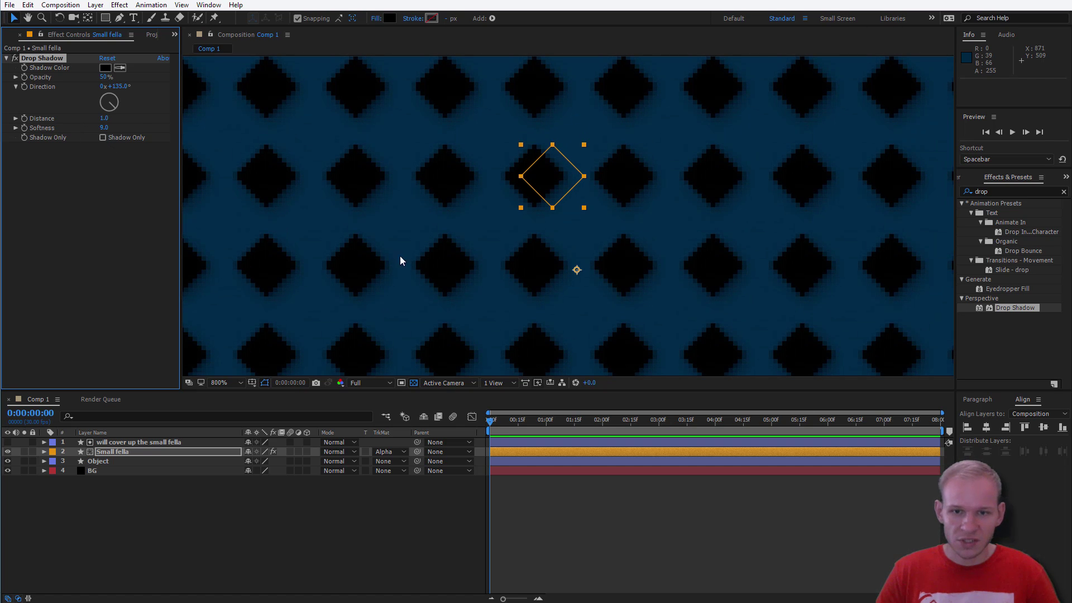
{"action": "scroll", "coordinate": [437, 245], "scroll_direction": "down", "scroll_amount": 2}
{"action": "scroll", "coordinate": [451, 247], "scroll_direction": "down", "scroll_amount": 1}
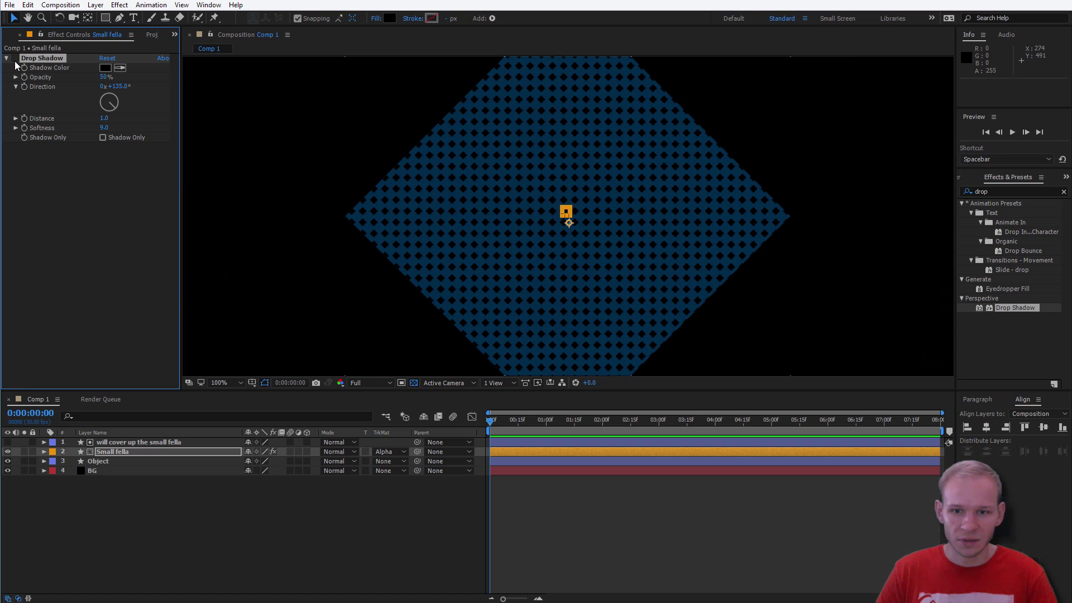
{"action": "scroll", "coordinate": [516, 245], "scroll_direction": "down", "scroll_amount": 1}
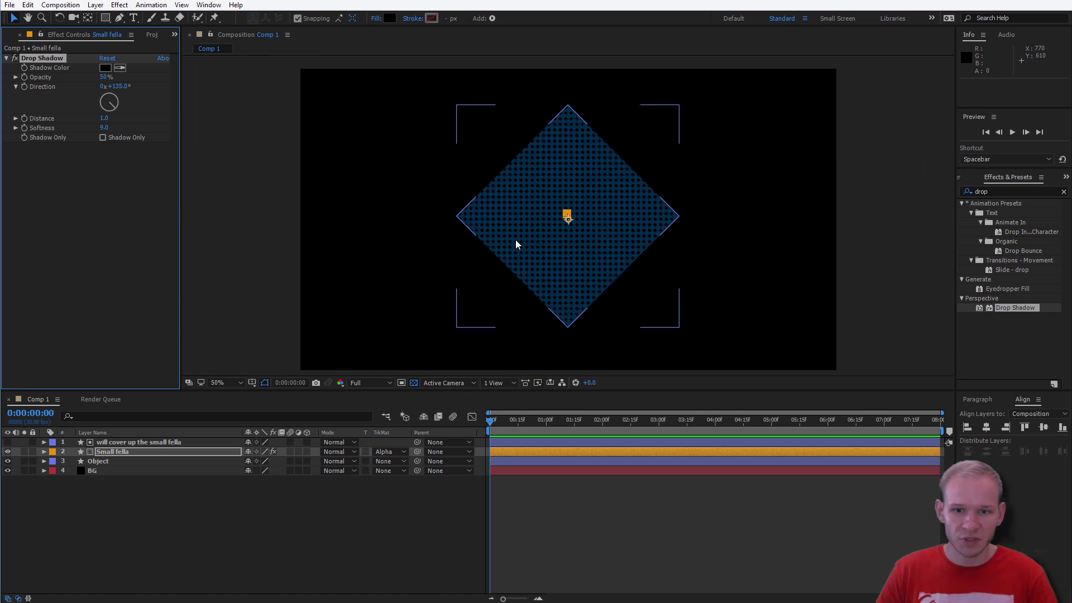
{"action": "left_click", "coordinate": [386, 516]}
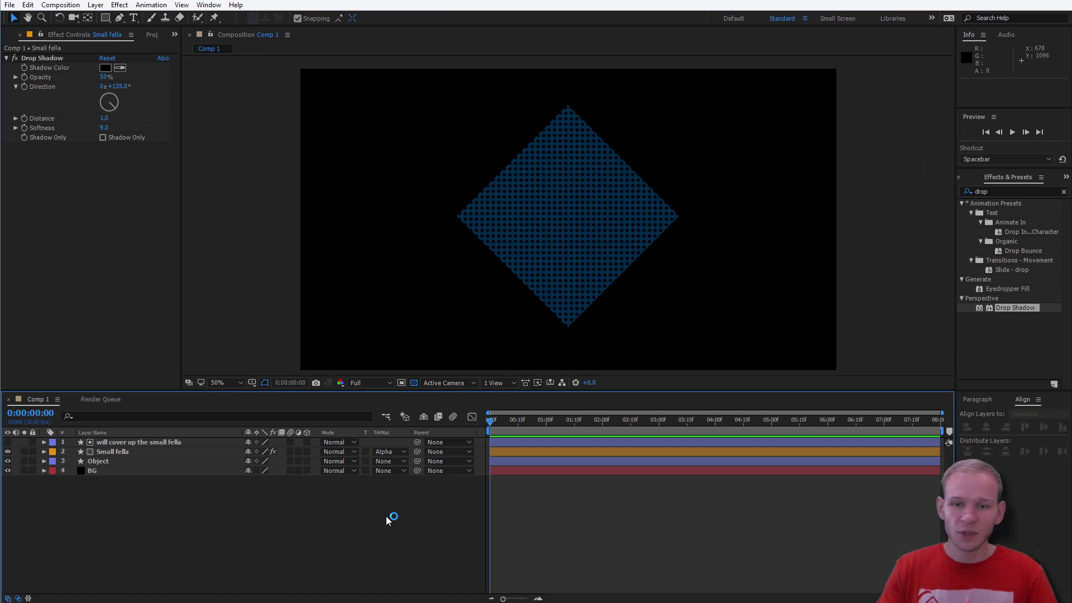